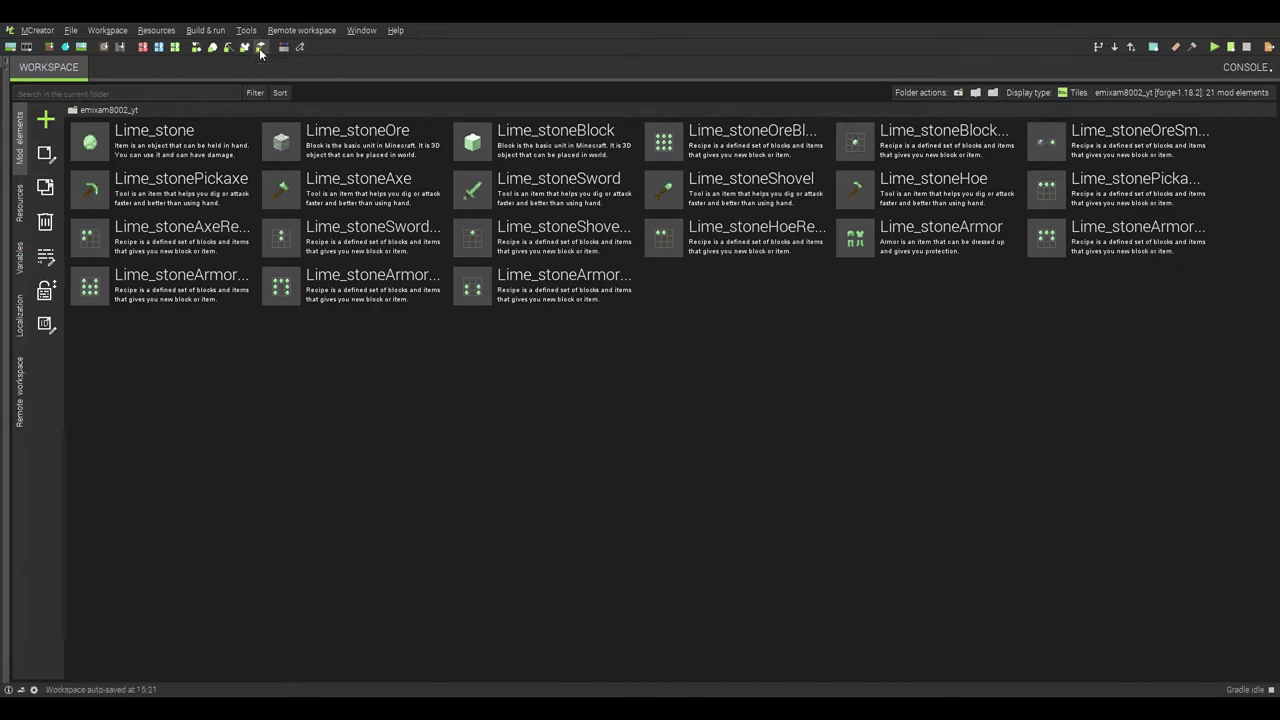
- Open the Lime_stone item and view its lime_stone_gem.png texture in the image editor
double_click(233, 148)
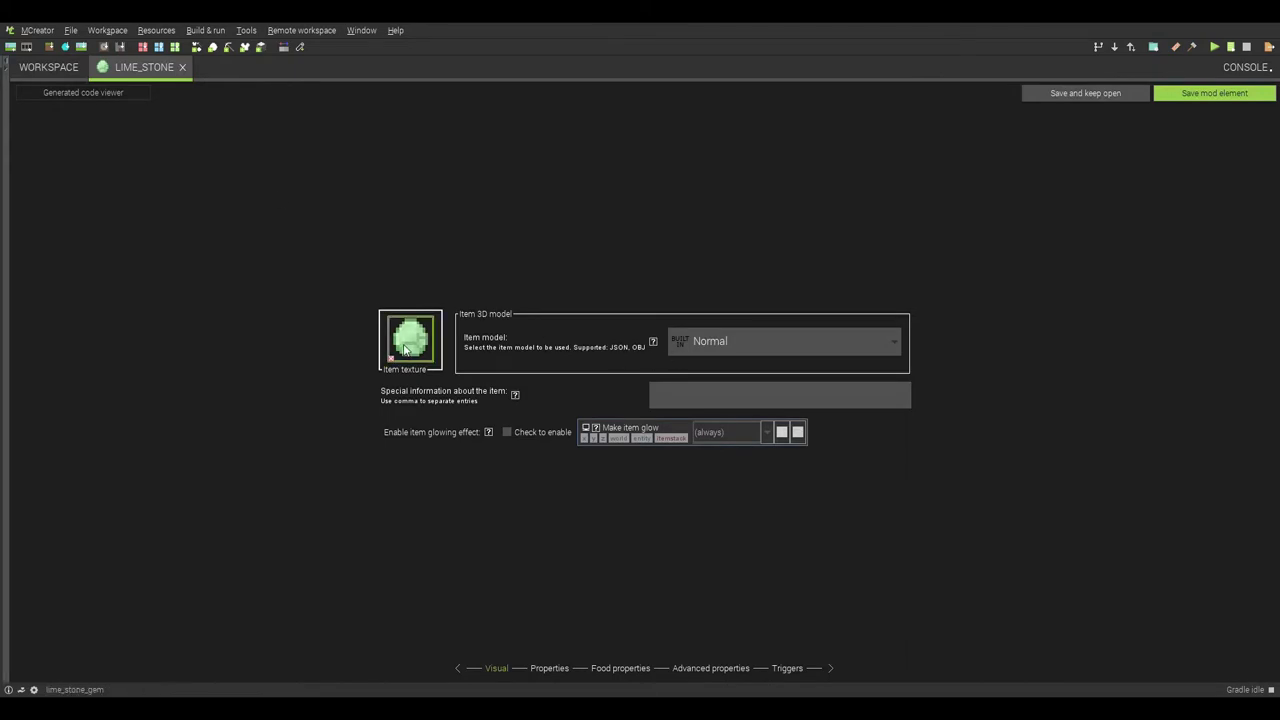
left_click(48, 67)
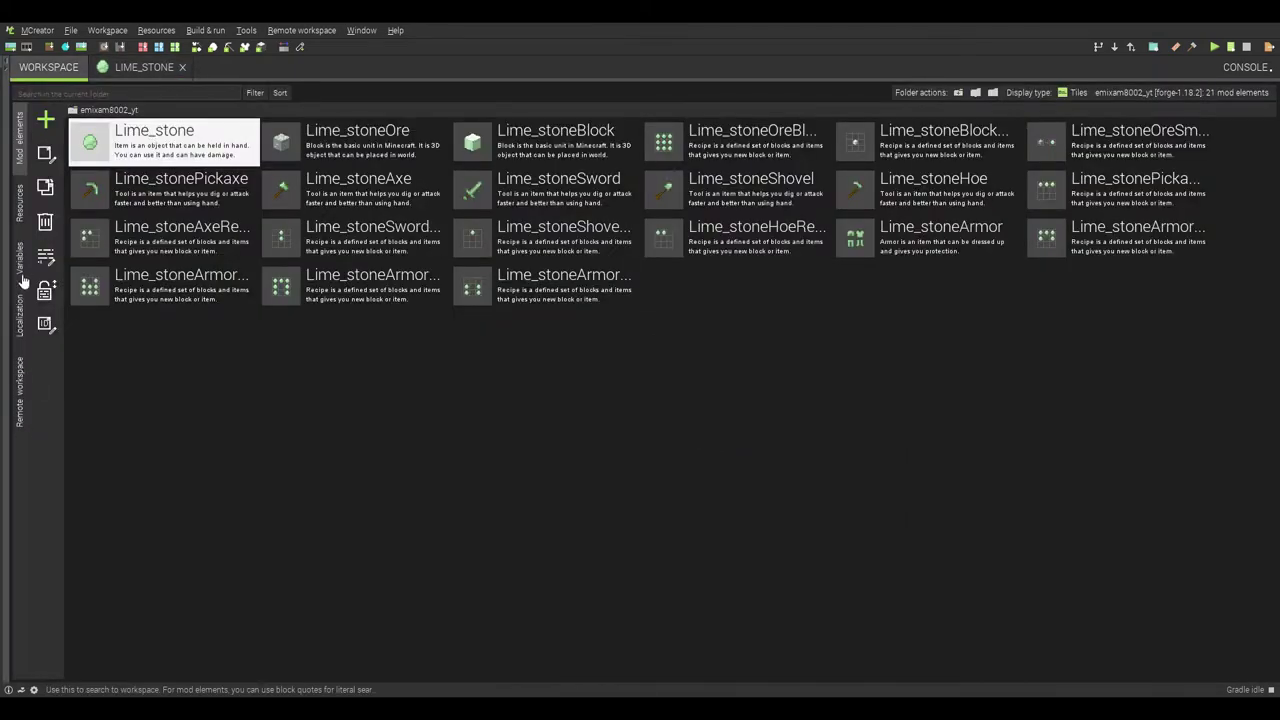
left_click(18, 203)
double_click(168, 357)
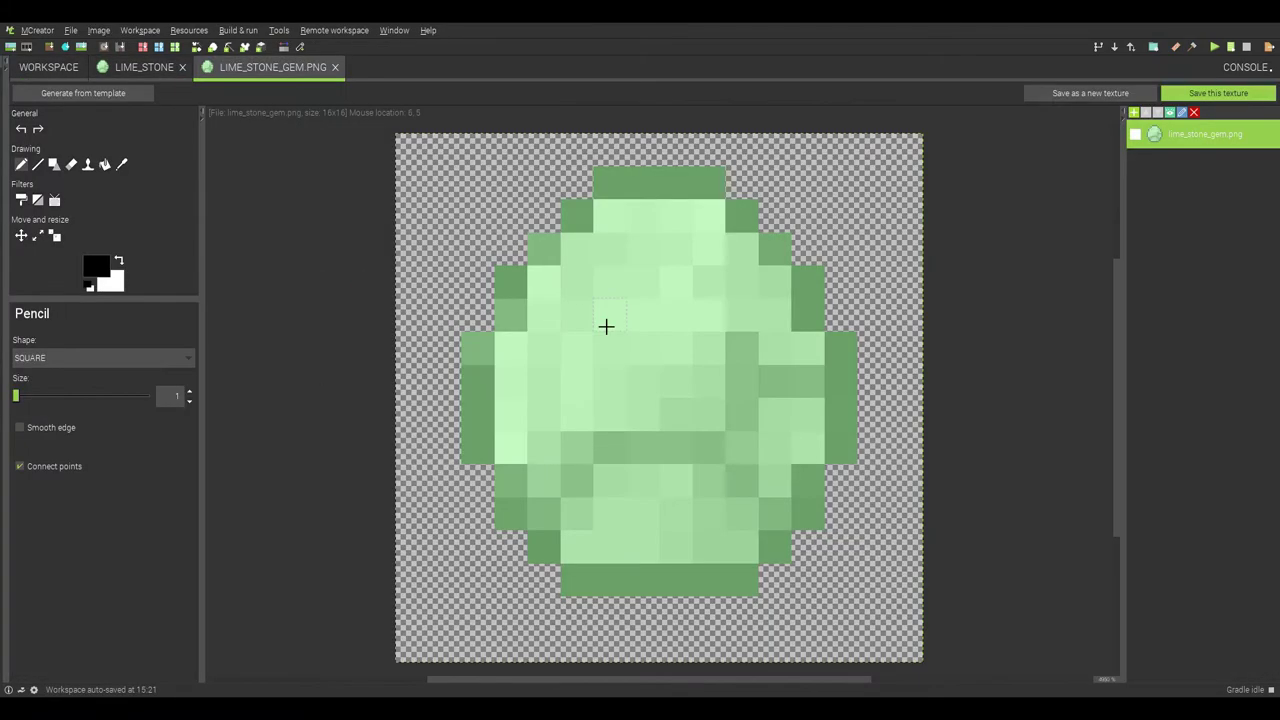
- Open the lime_stone_ore_block.png texture and sample its light green as the foreground colour
left_click(40, 70)
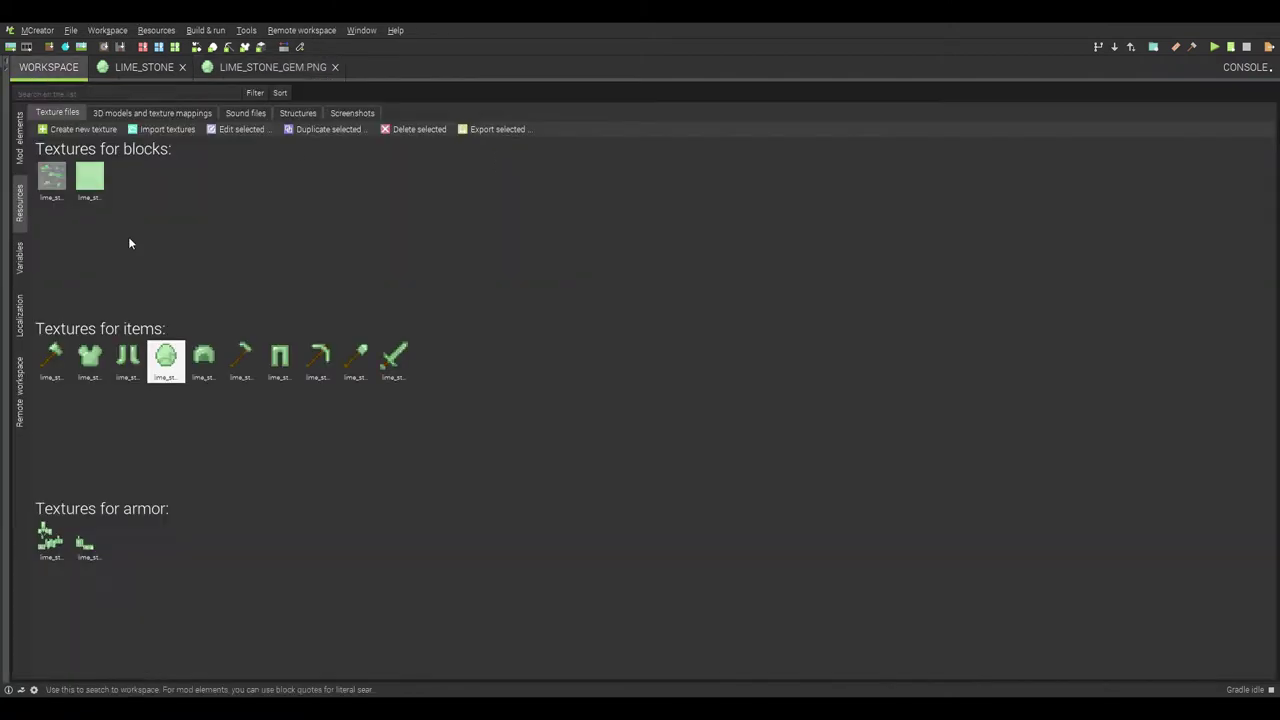
double_click(90, 177)
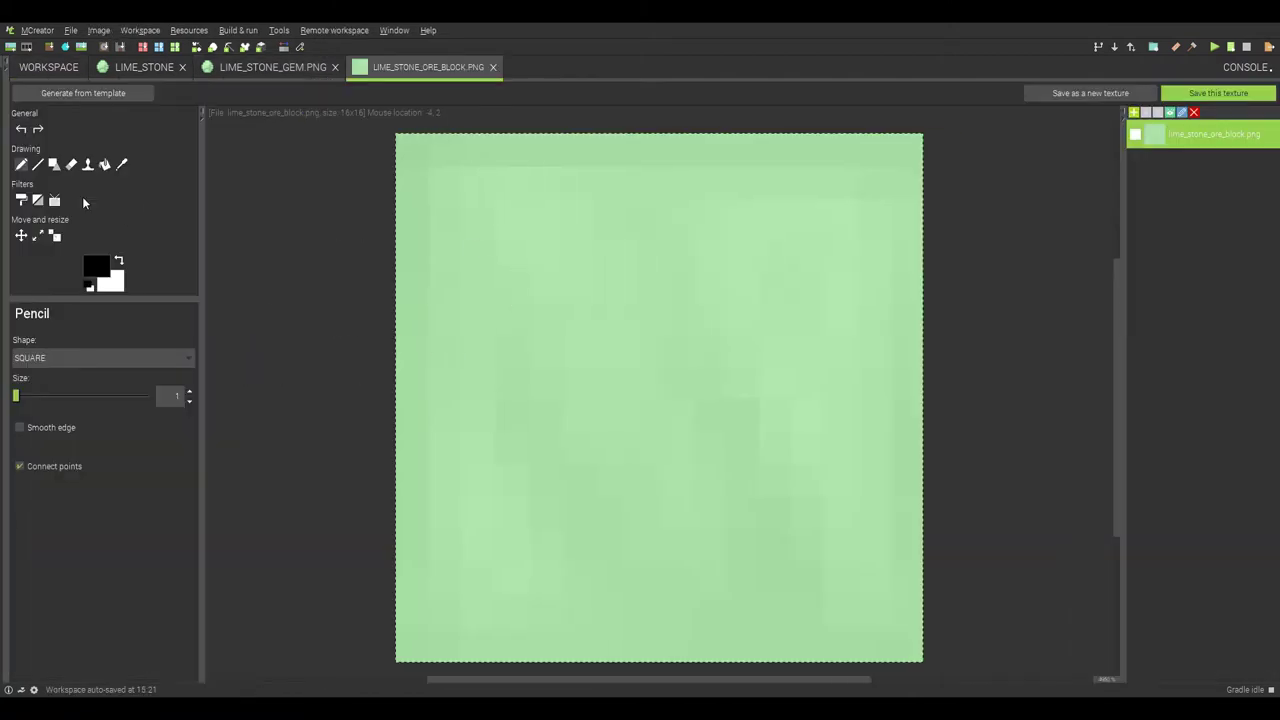
left_click(121, 164)
left_click(632, 325)
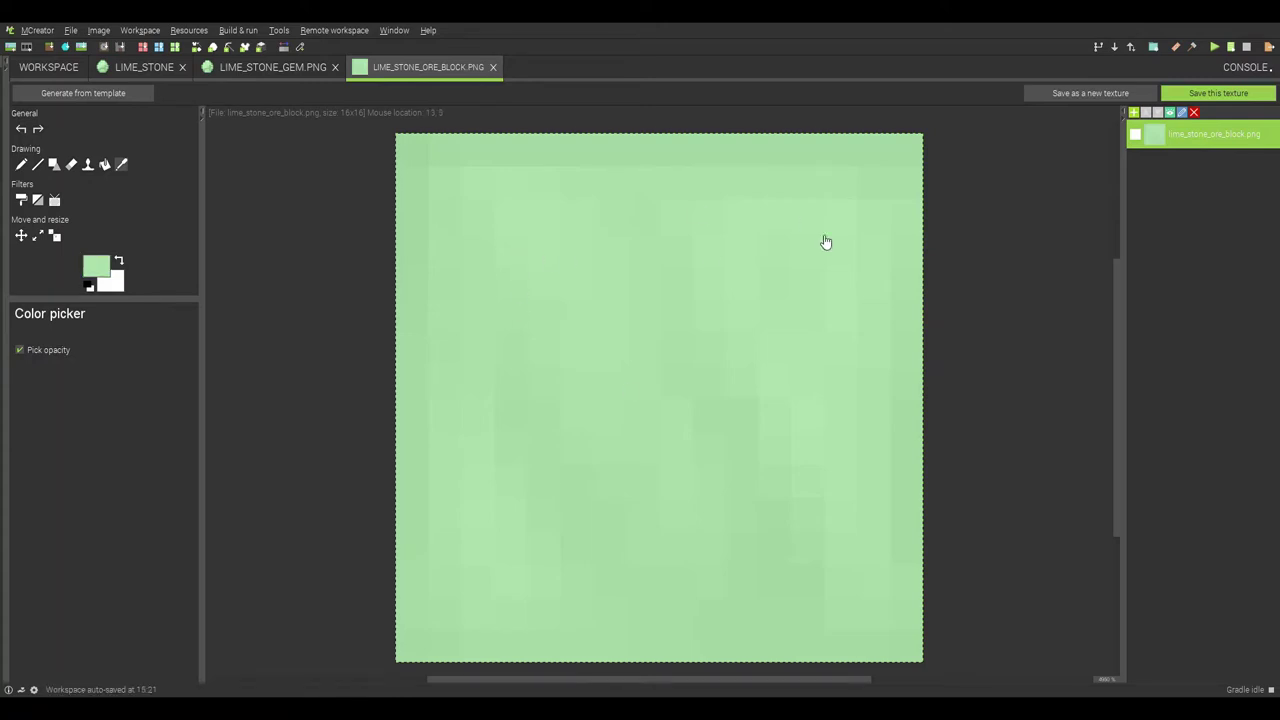
- Return to the mod elements list and close the Lime_stone item and both texture editors
left_click(50, 67)
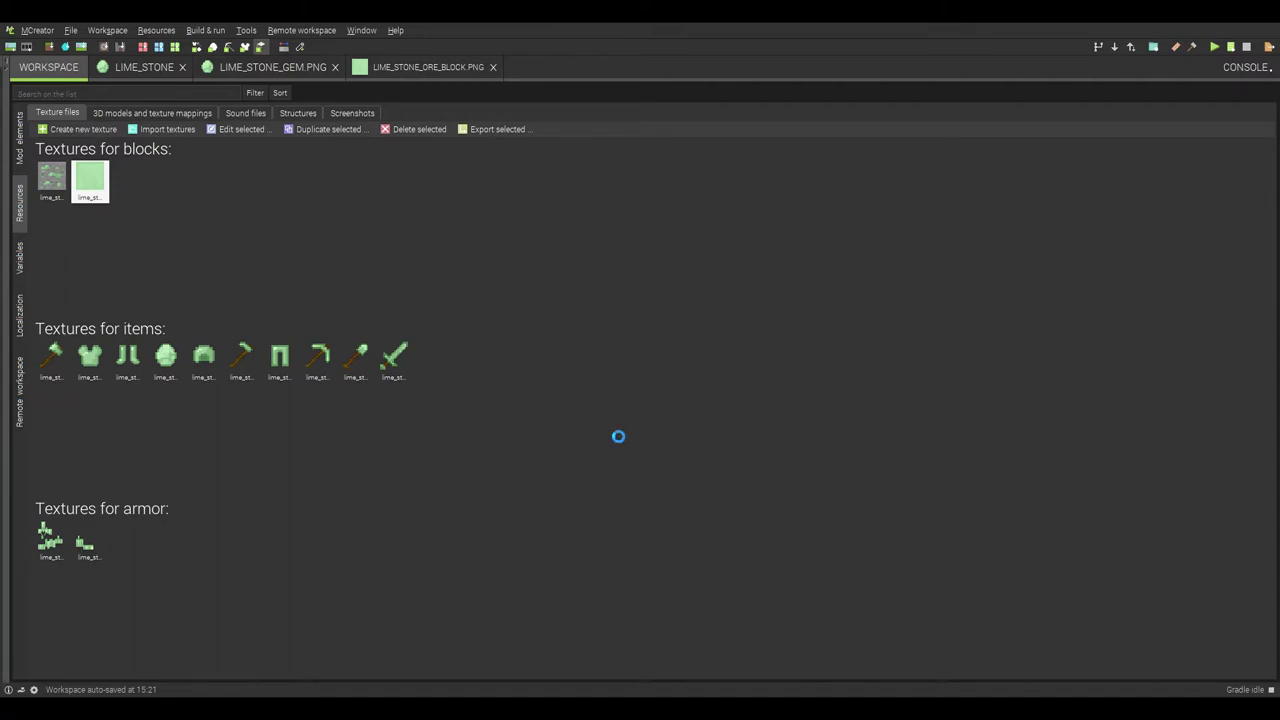
left_click(19, 140)
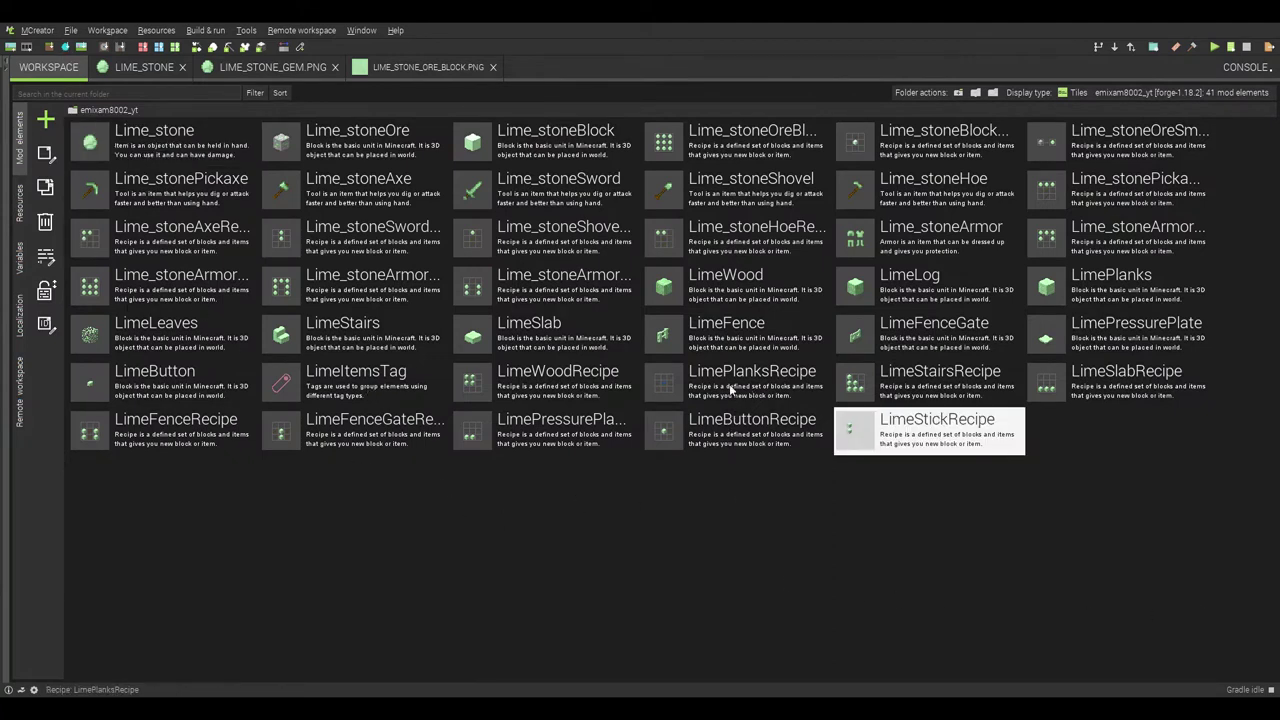
left_click(184, 67)
left_click(230, 67)
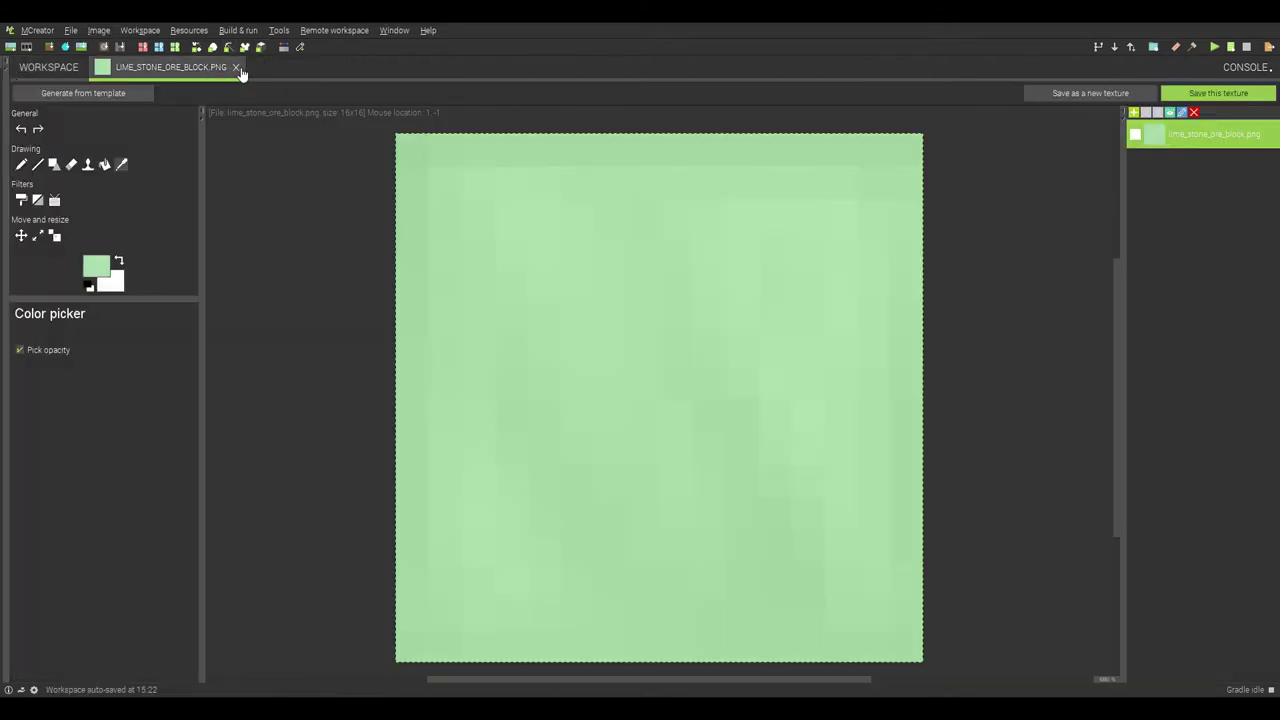
left_click(239, 67)
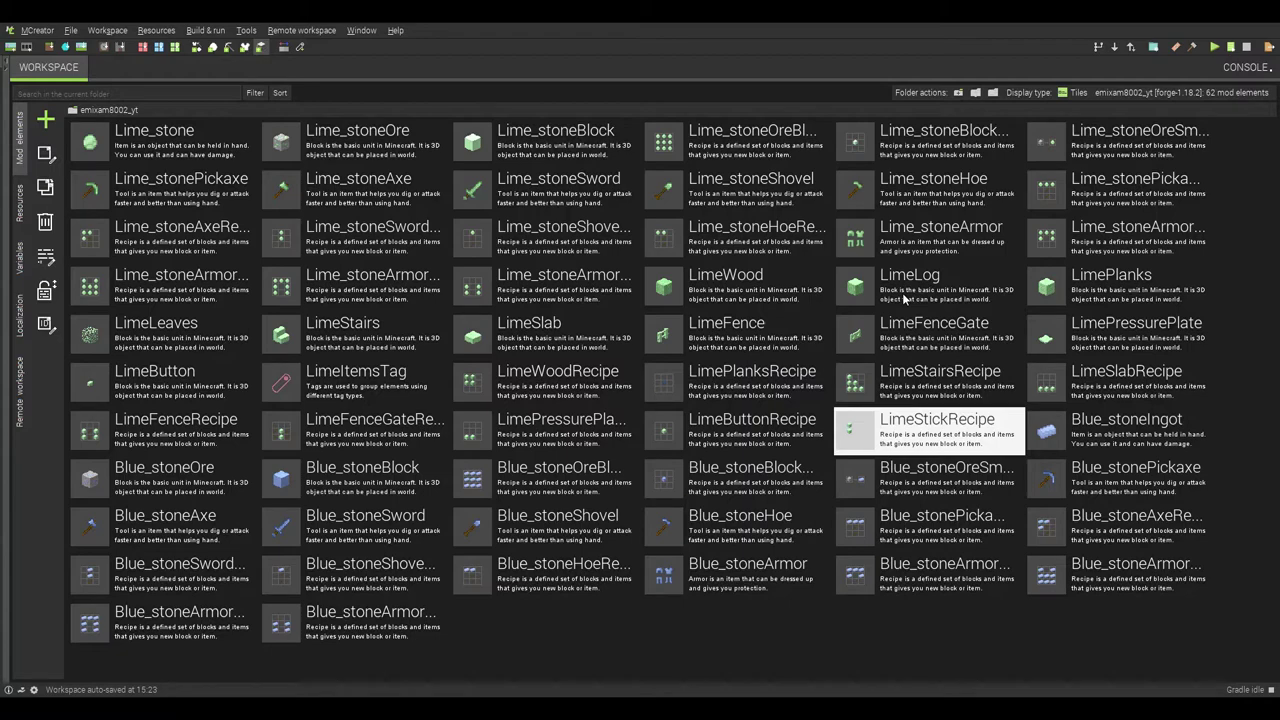
- Look through the workspace's lime, blue and red stone and wood mod elements from beginning to end
scroll(910, 305, "down", 3)
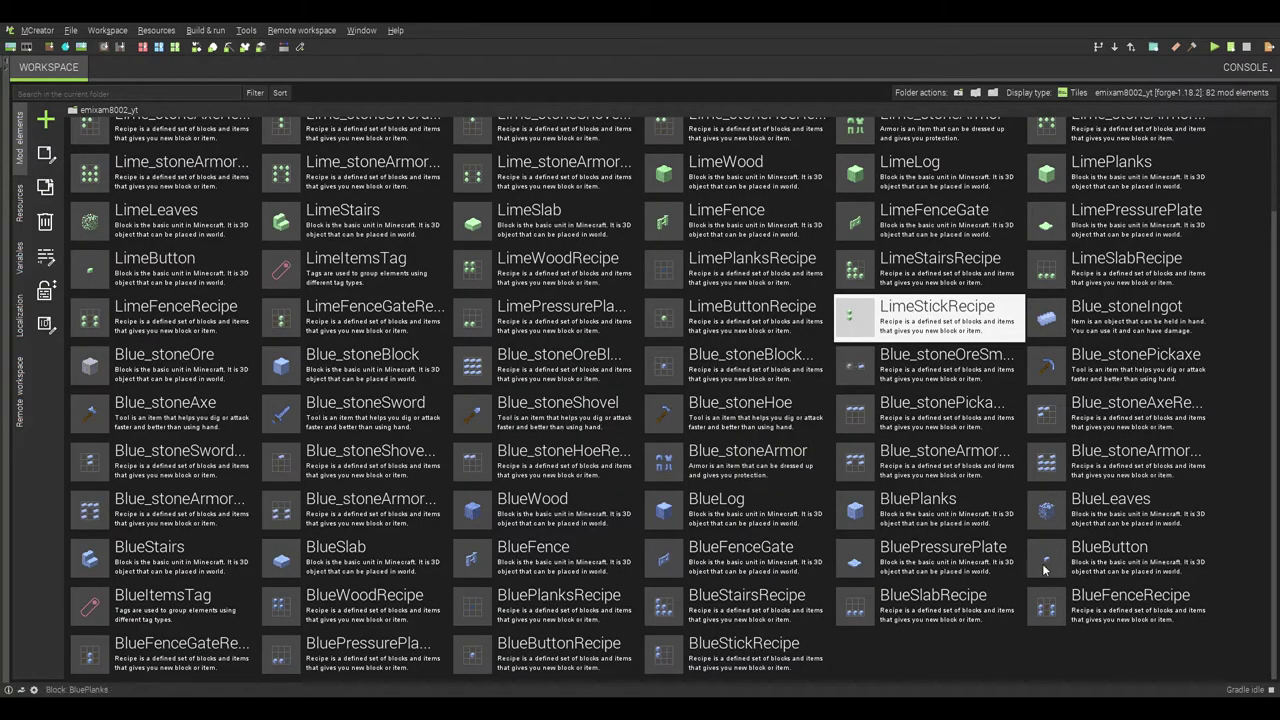
scroll(1243, 424, "up", 3)
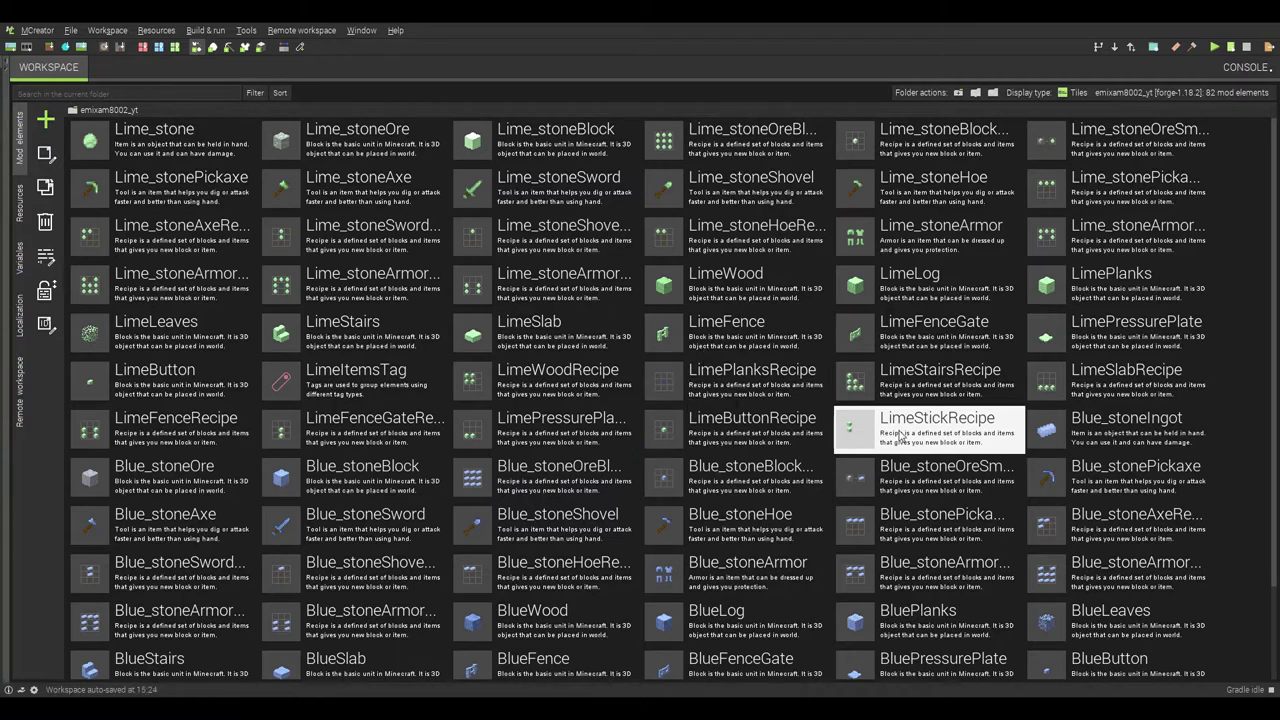
scroll(808, 452, "down", 3)
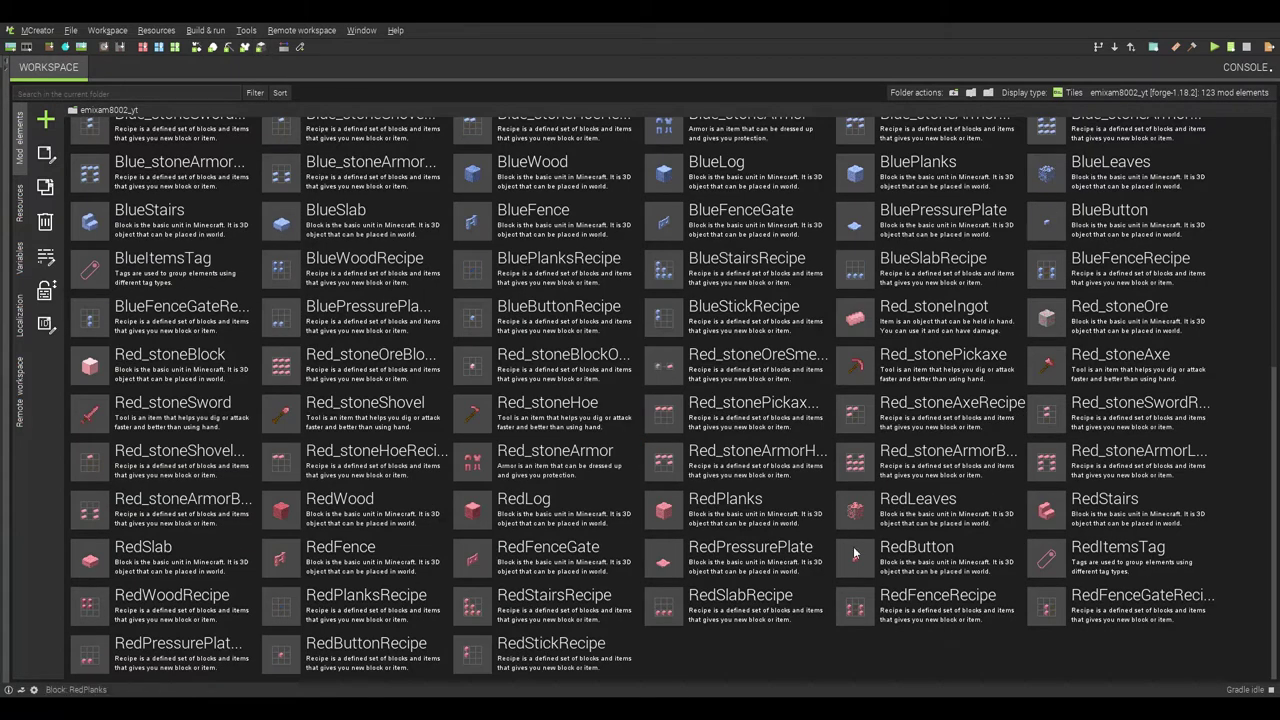
left_click_drag(606, 479, 143, 145)
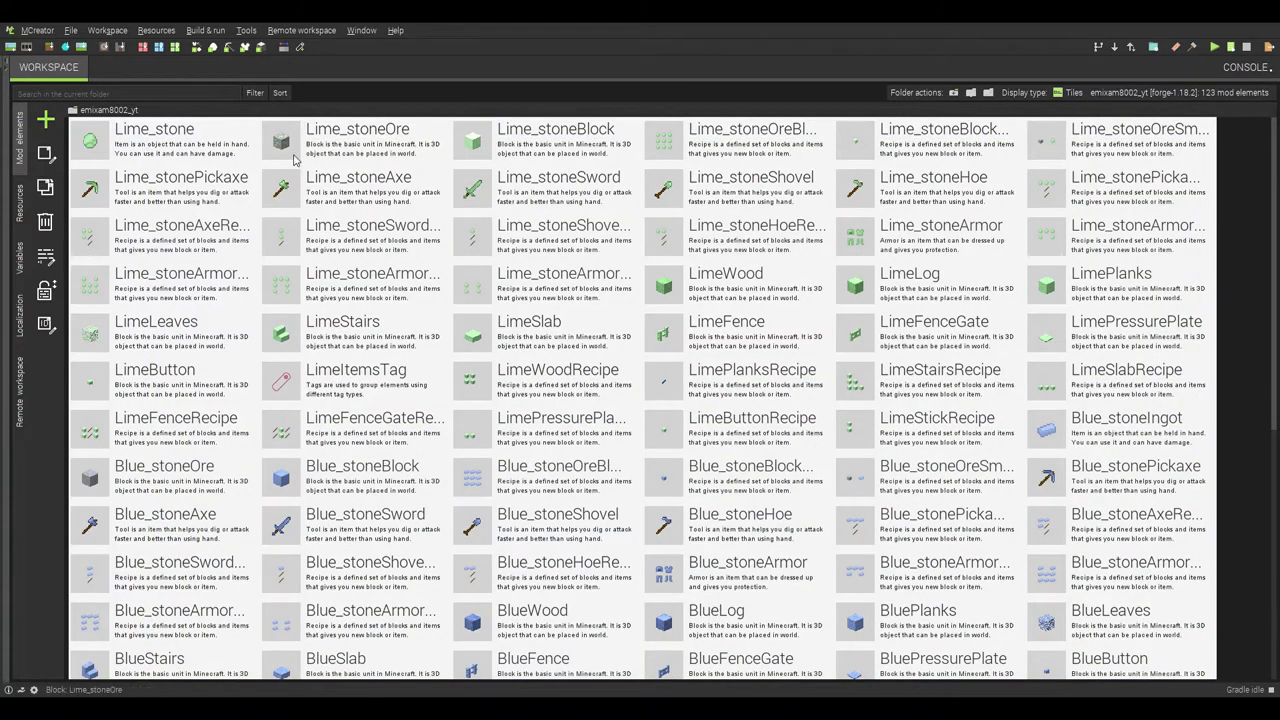
left_click(1251, 303)
scroll(1255, 350, "down", 5)
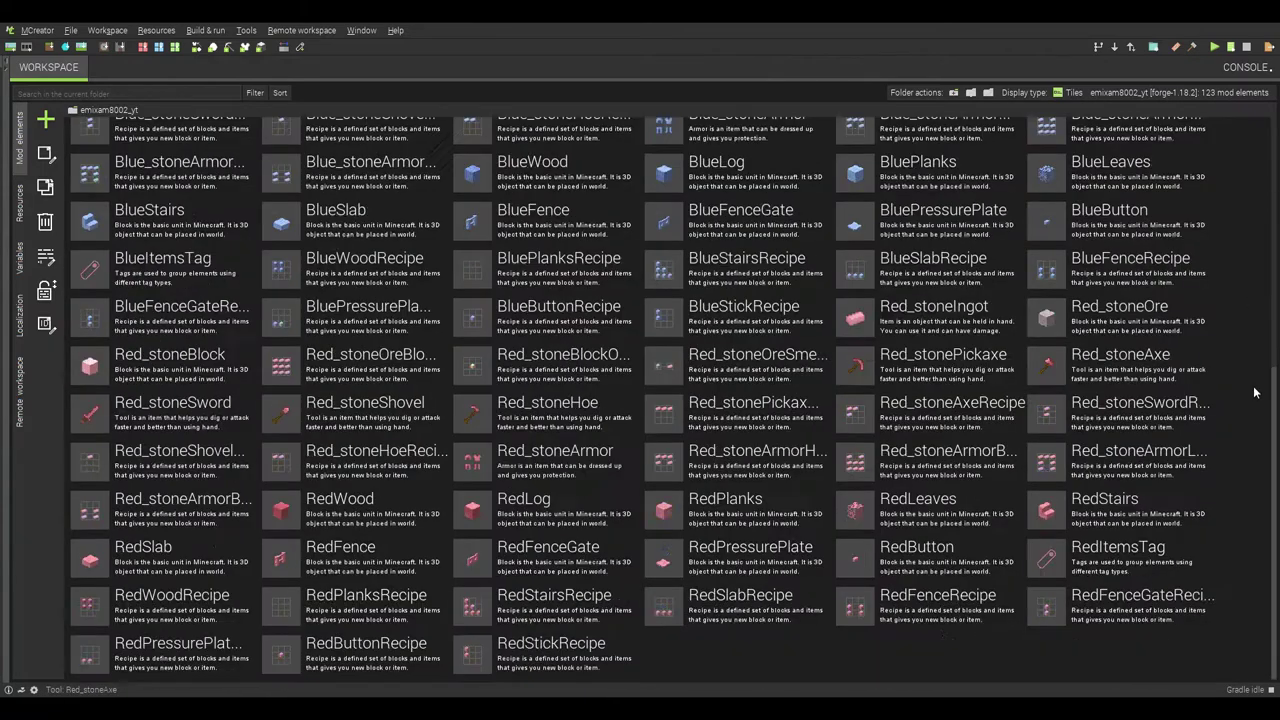
left_click(1104, 660)
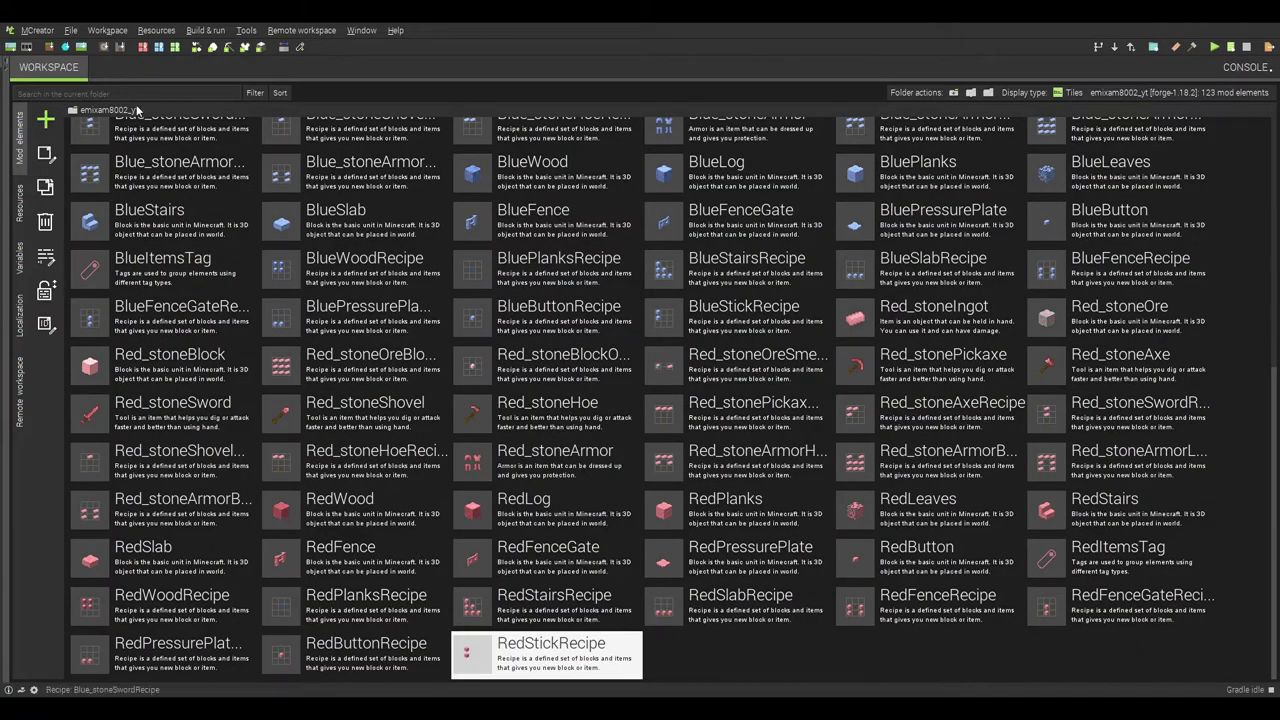
scroll(157, 181, "up", 5)
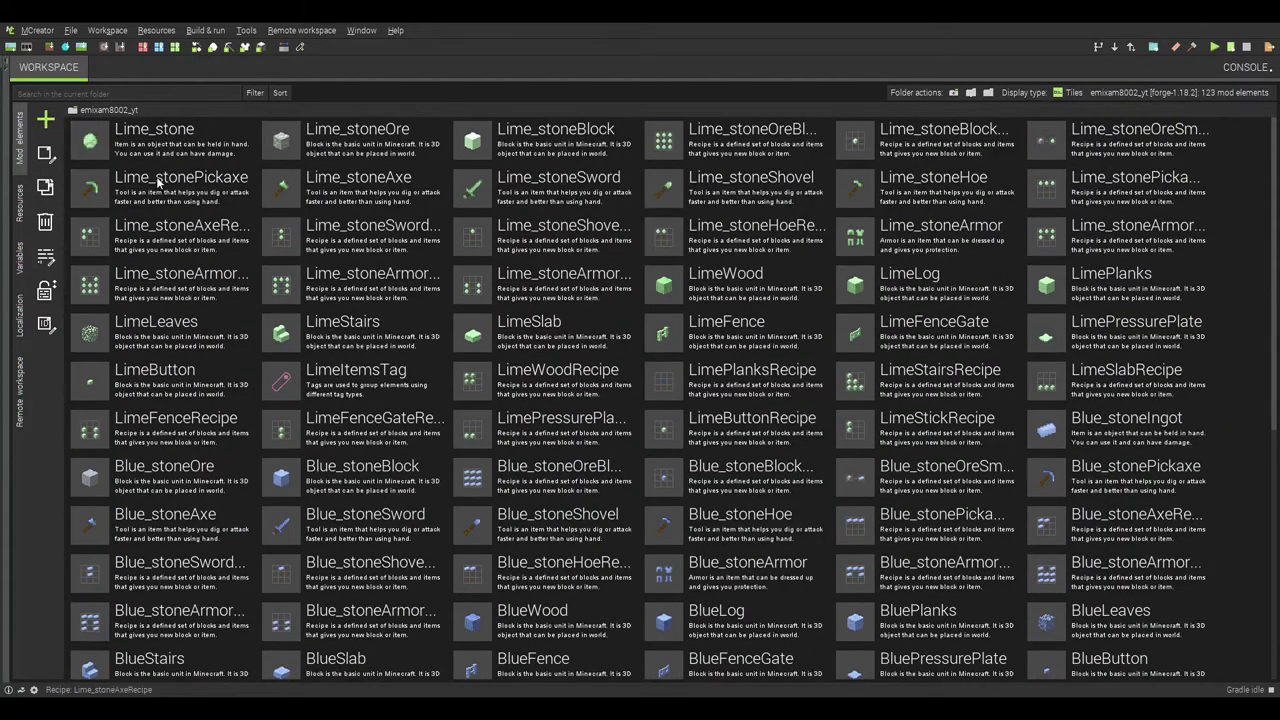
- Create an advancement named Limemilestone with the description "get lime_stone"
left_click(45, 119)
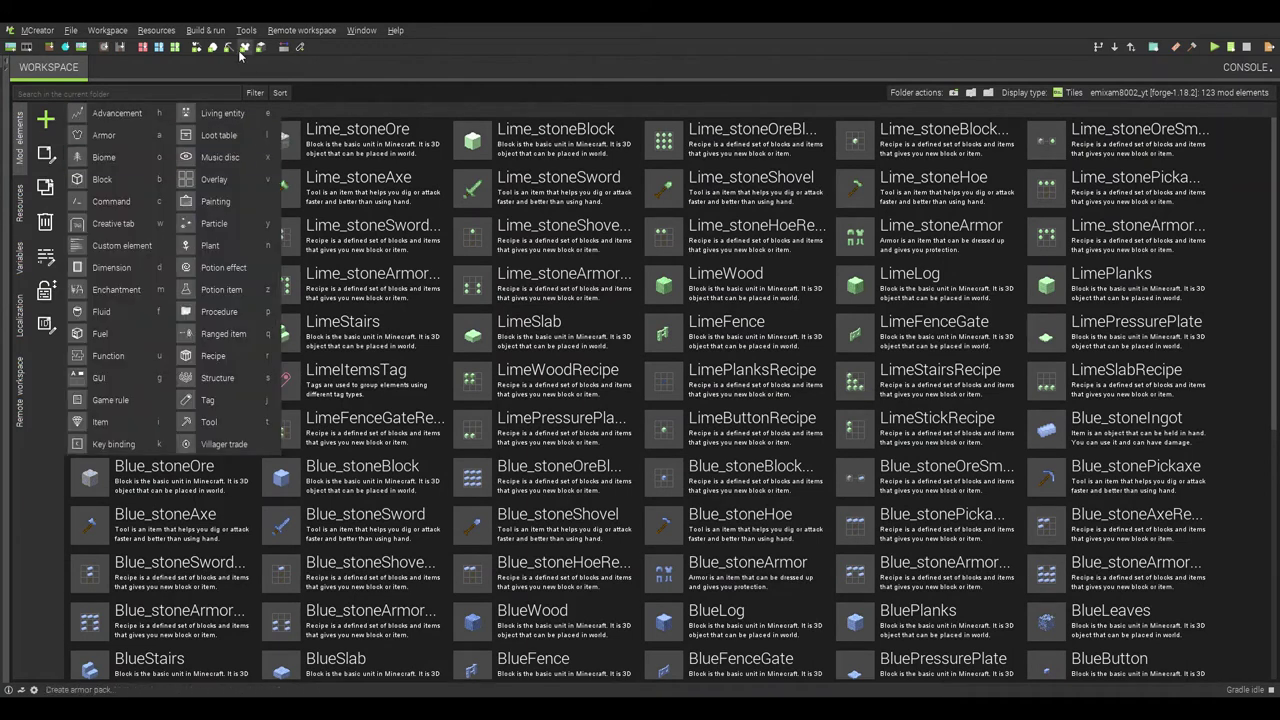
left_click(110, 113)
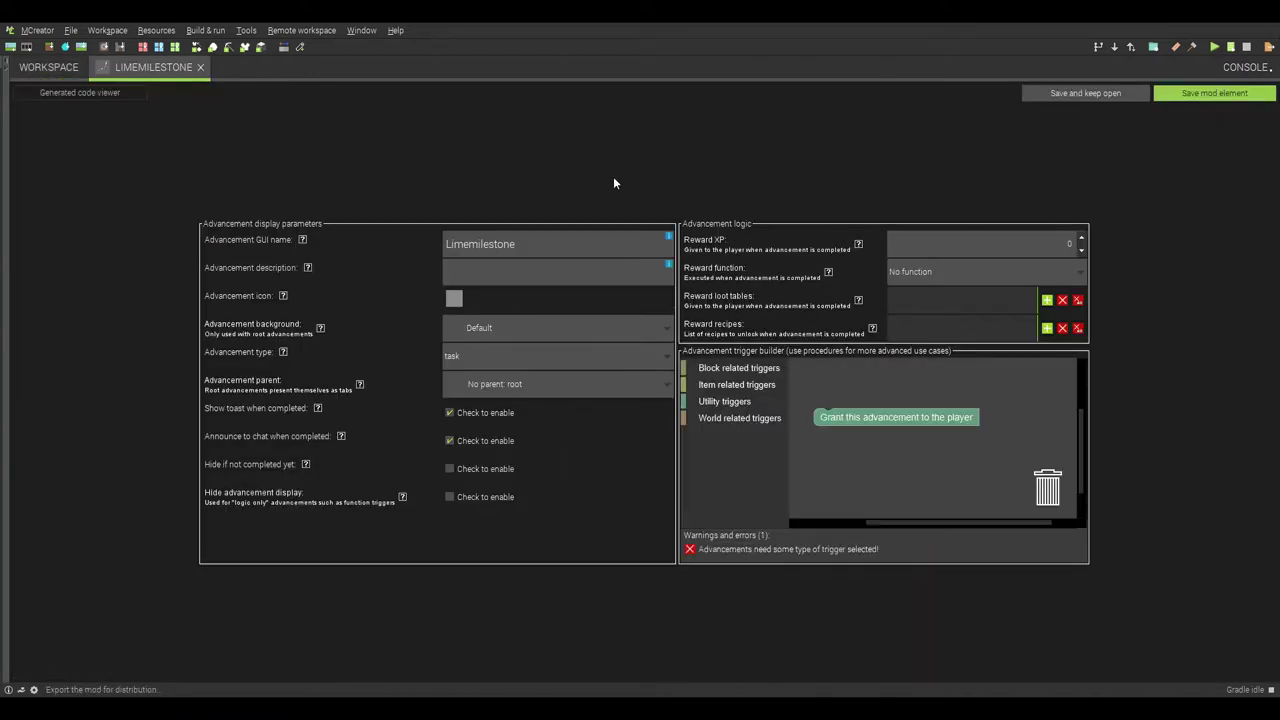
left_click(494, 274)
type("get lime_stone")
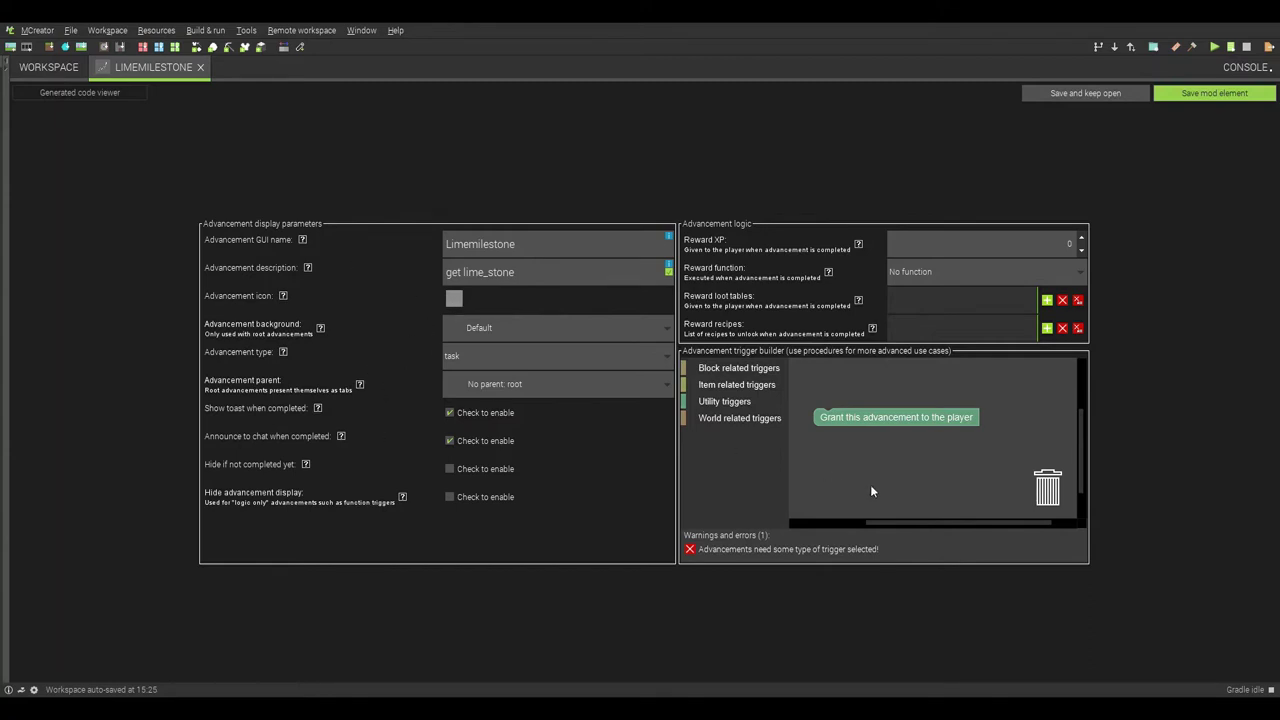
- Give the advancement the Lime_stone gem icon, Default background, task type and root parent, with Lime_stoneBlockOreRecipe as the reward recipe
left_click(523, 340)
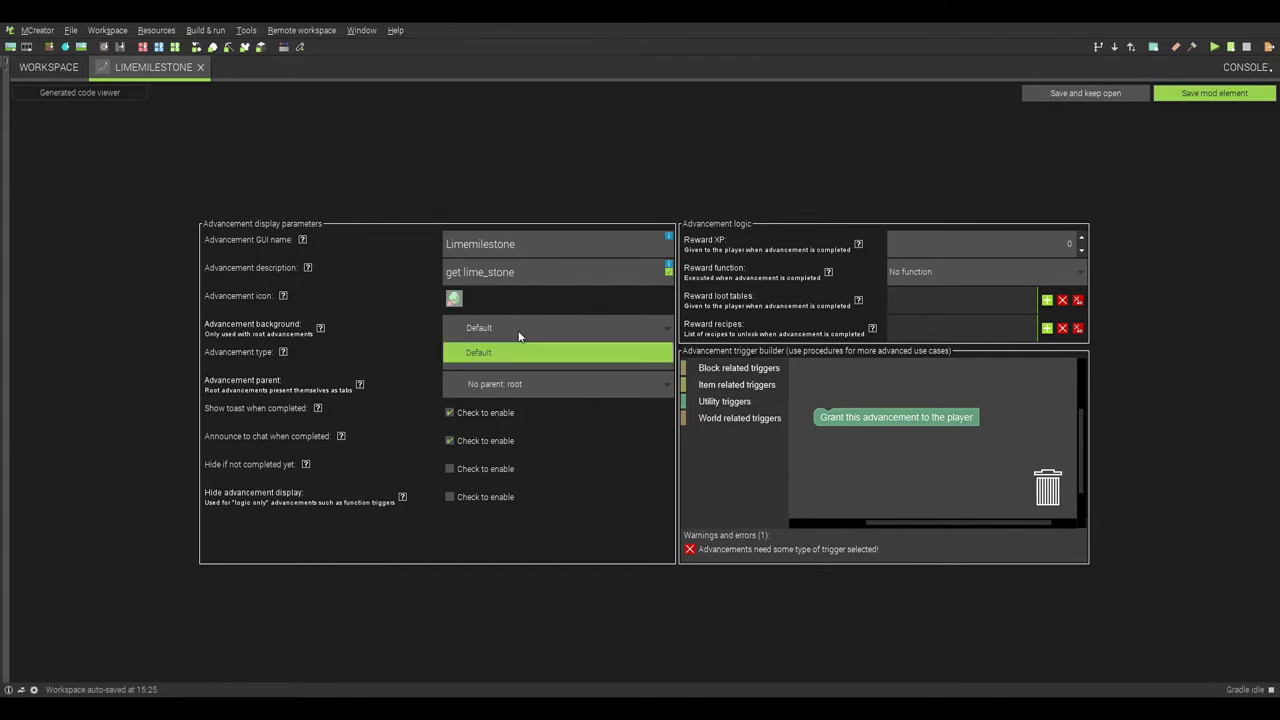
left_click(507, 357)
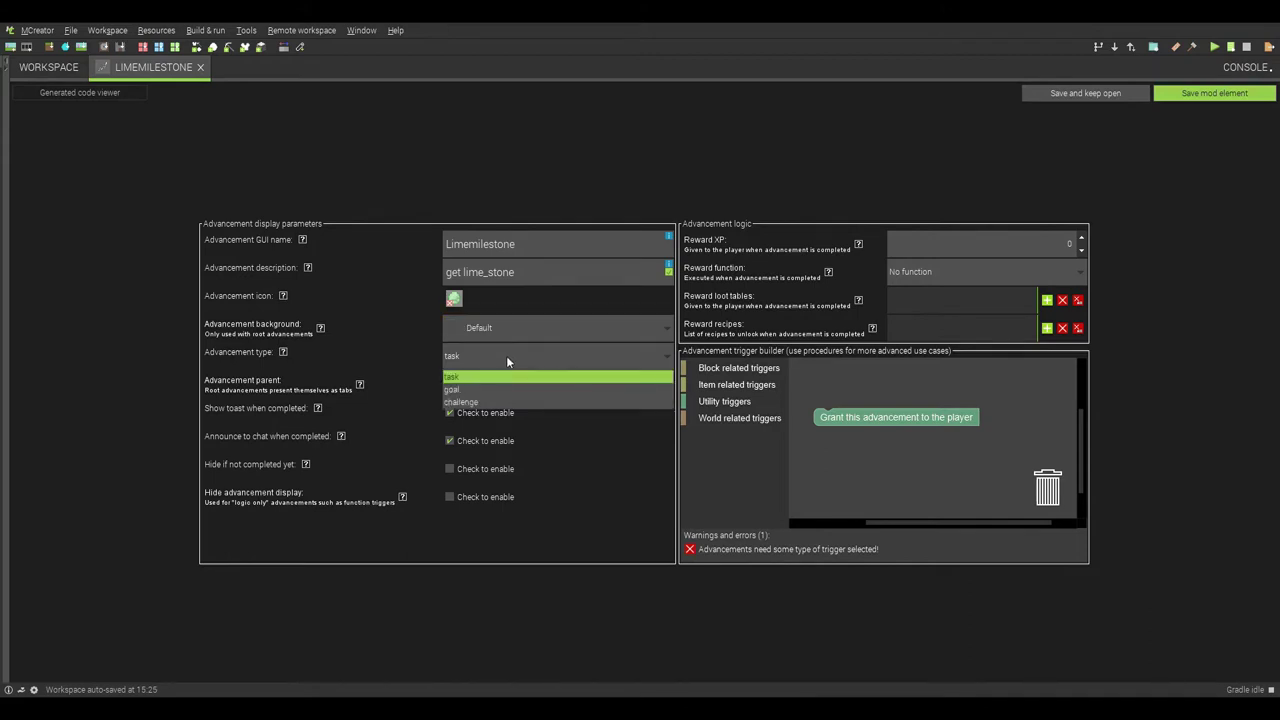
left_click(491, 376)
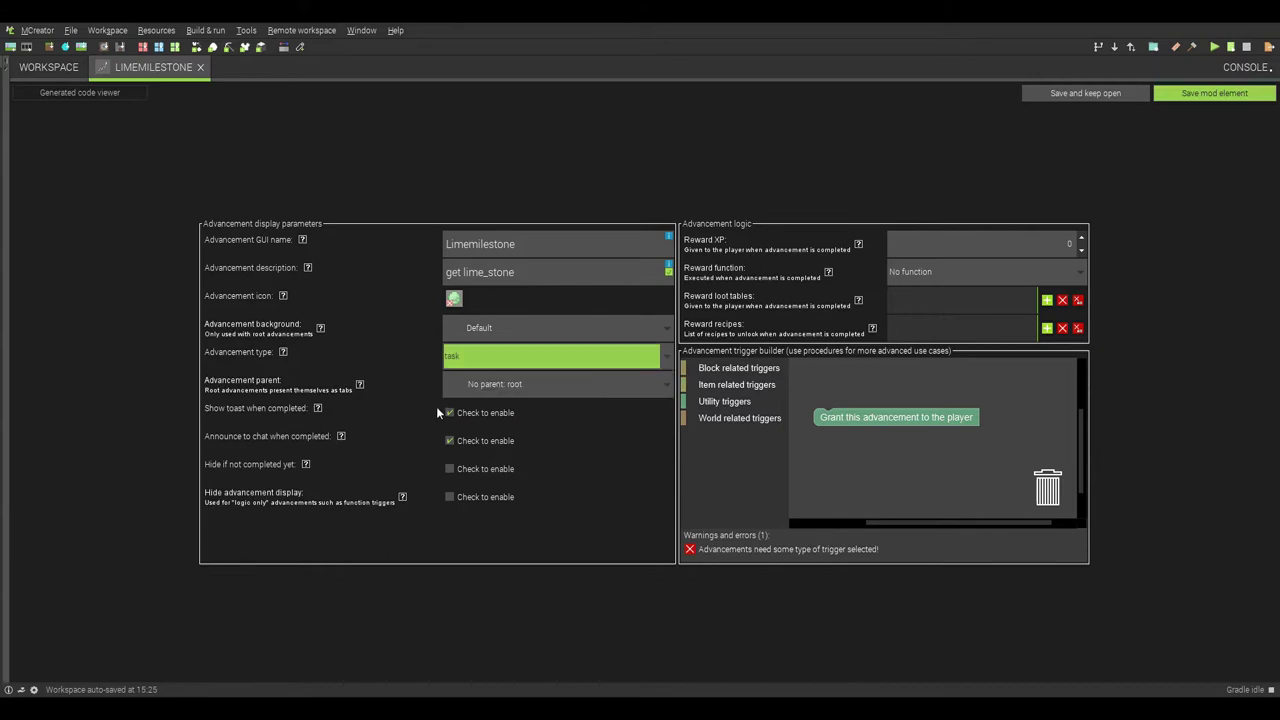
left_click(555, 385)
left_click(556, 392)
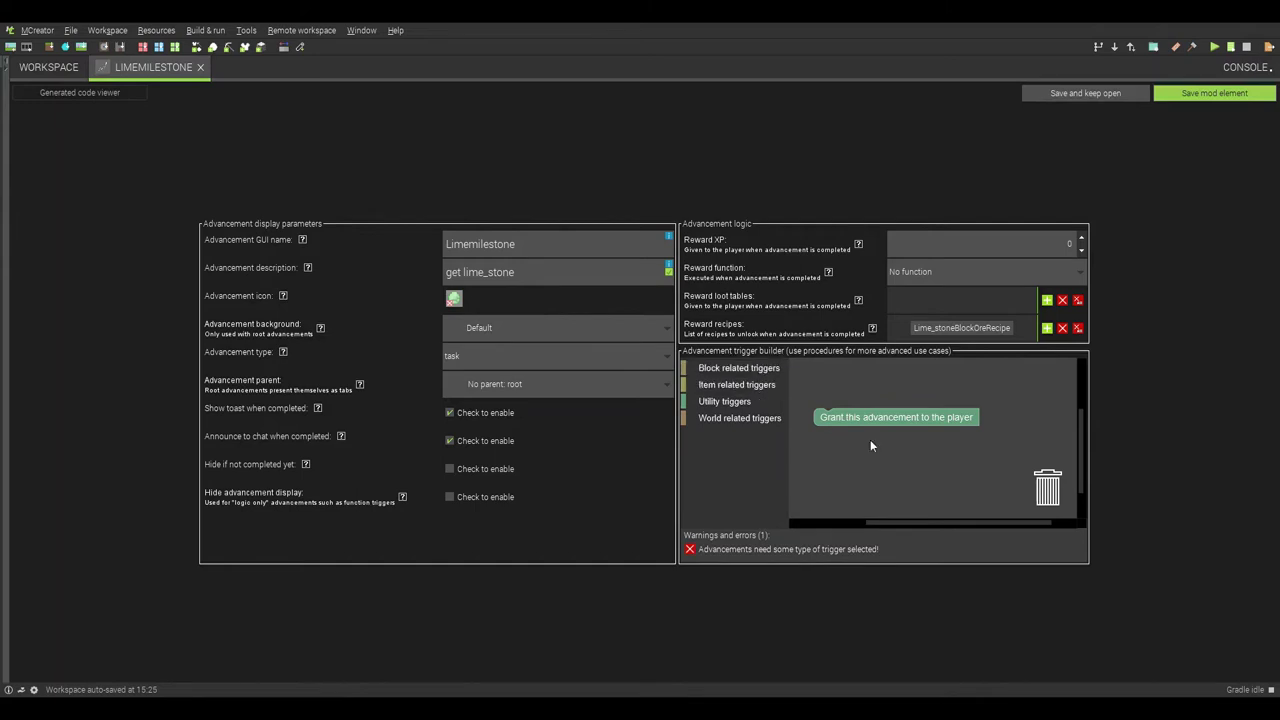
- Attach the item trigger "If player has from 1 to 1 in inventory" above the grant block and save the advancement
left_click(738, 419)
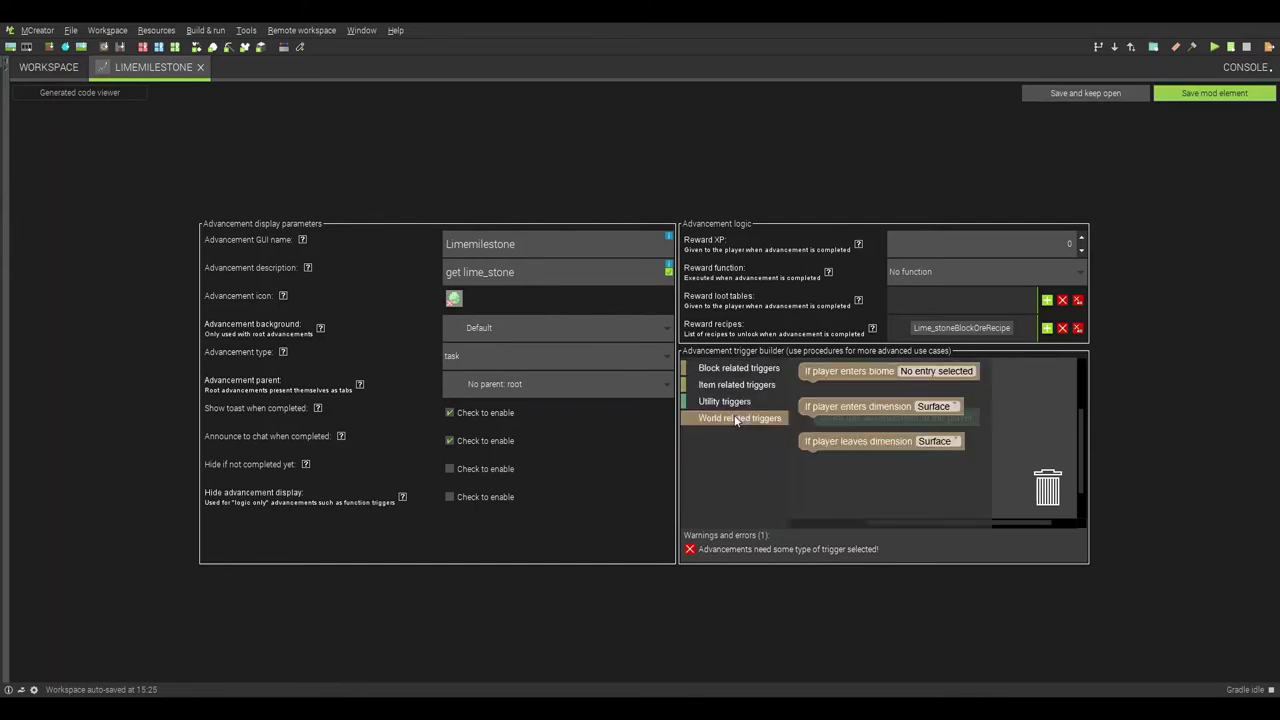
left_click(722, 401)
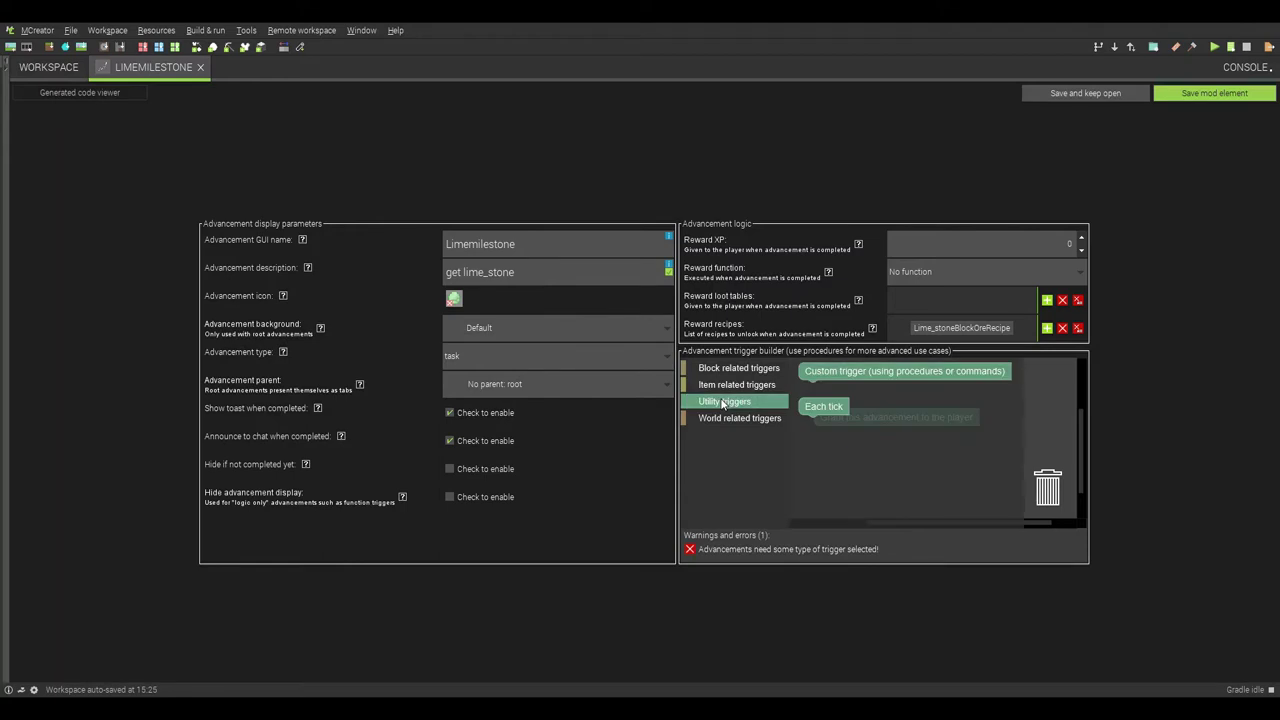
left_click(737, 385)
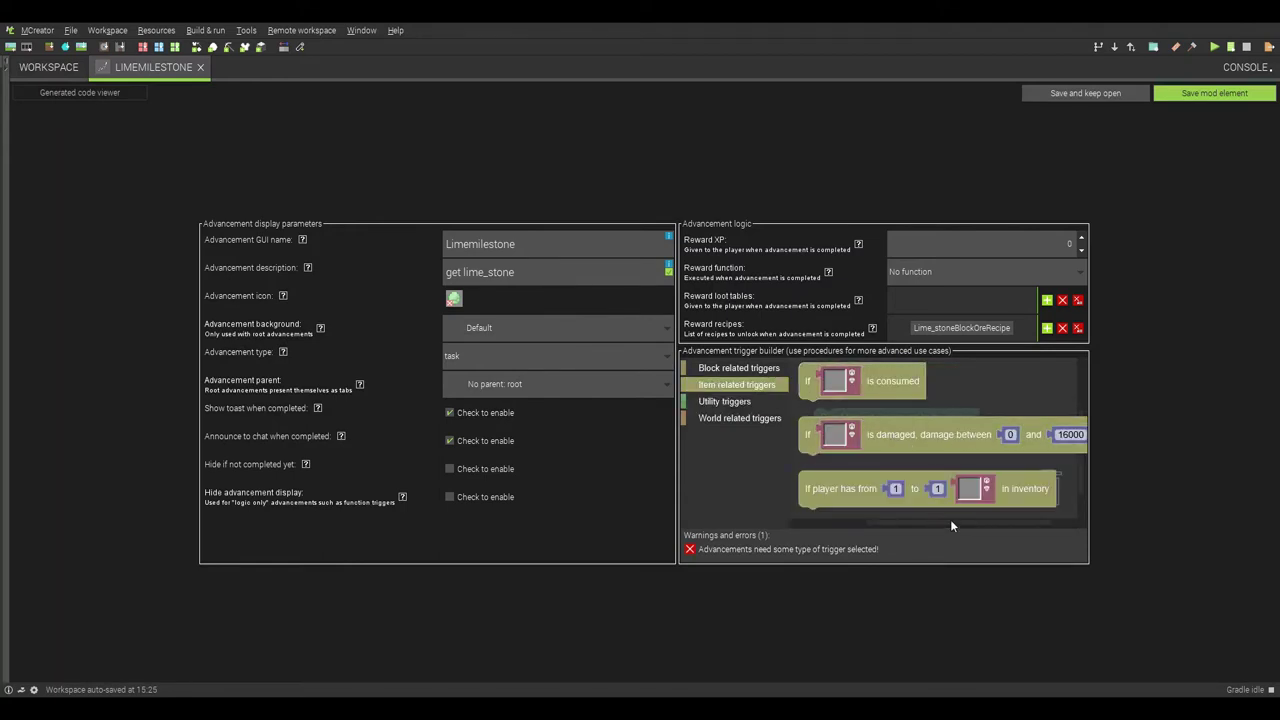
left_click(745, 368)
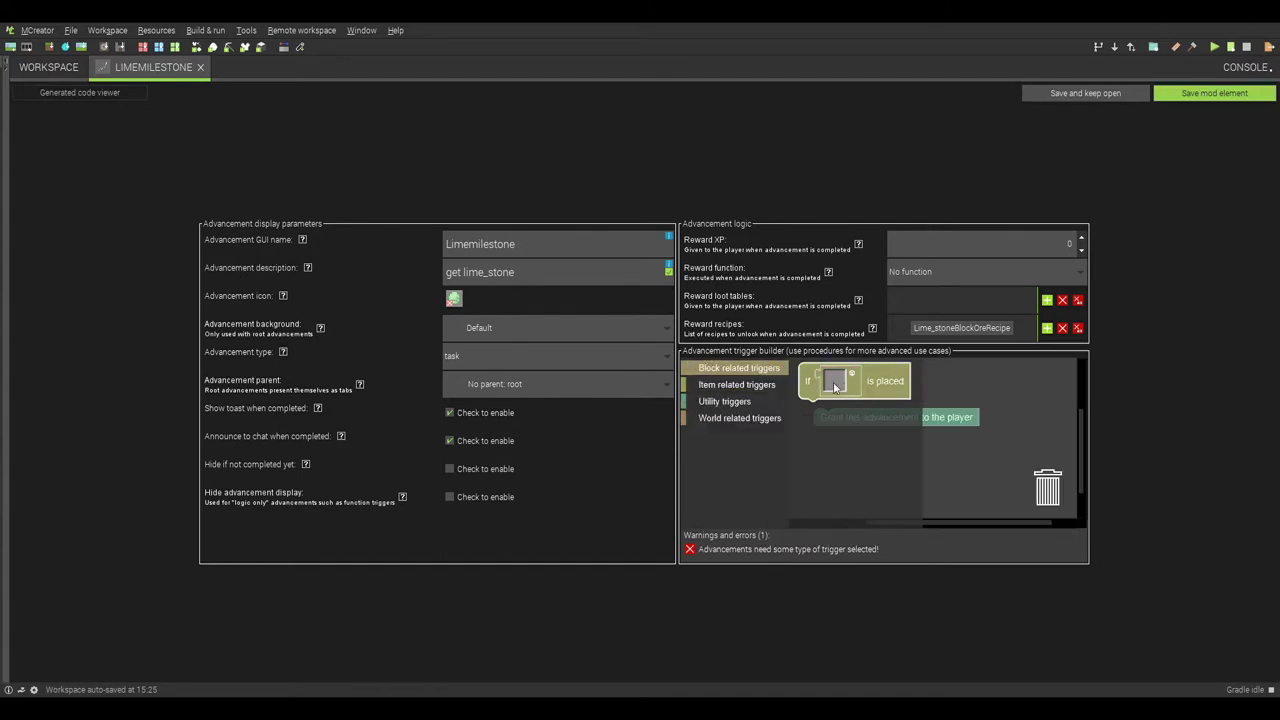
left_click(737, 385)
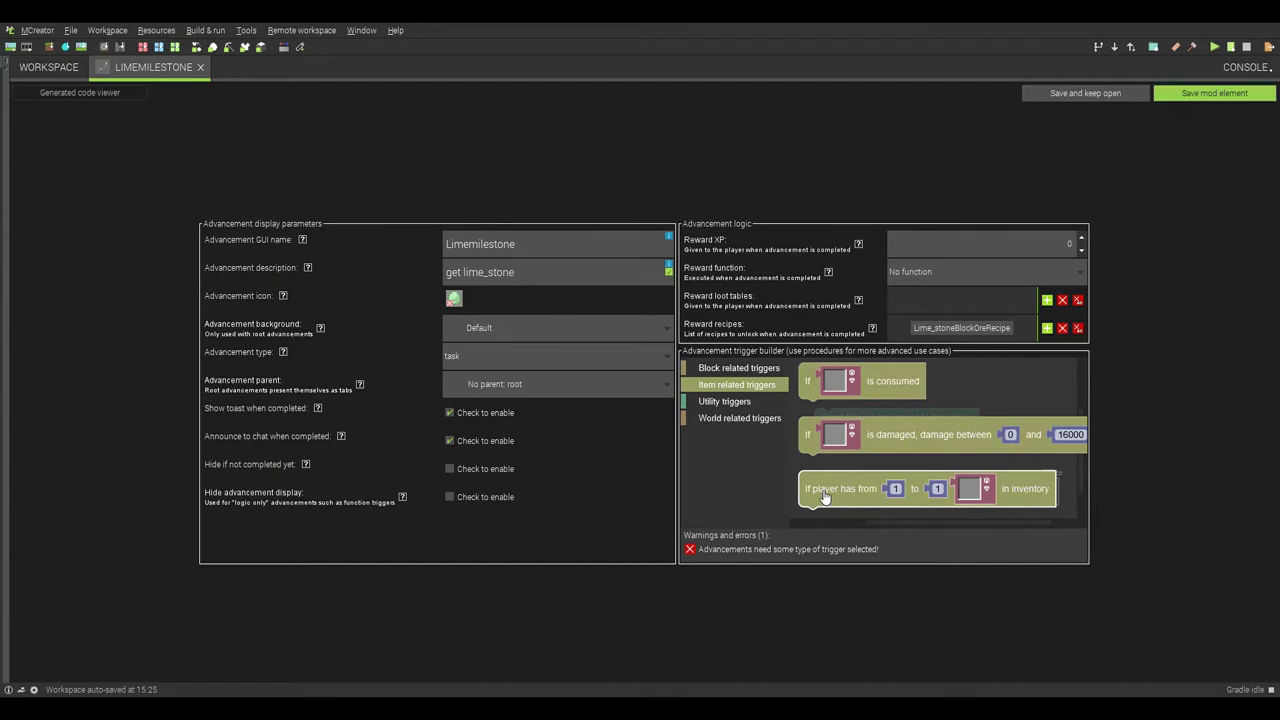
left_click_drag(950, 502, 898, 398)
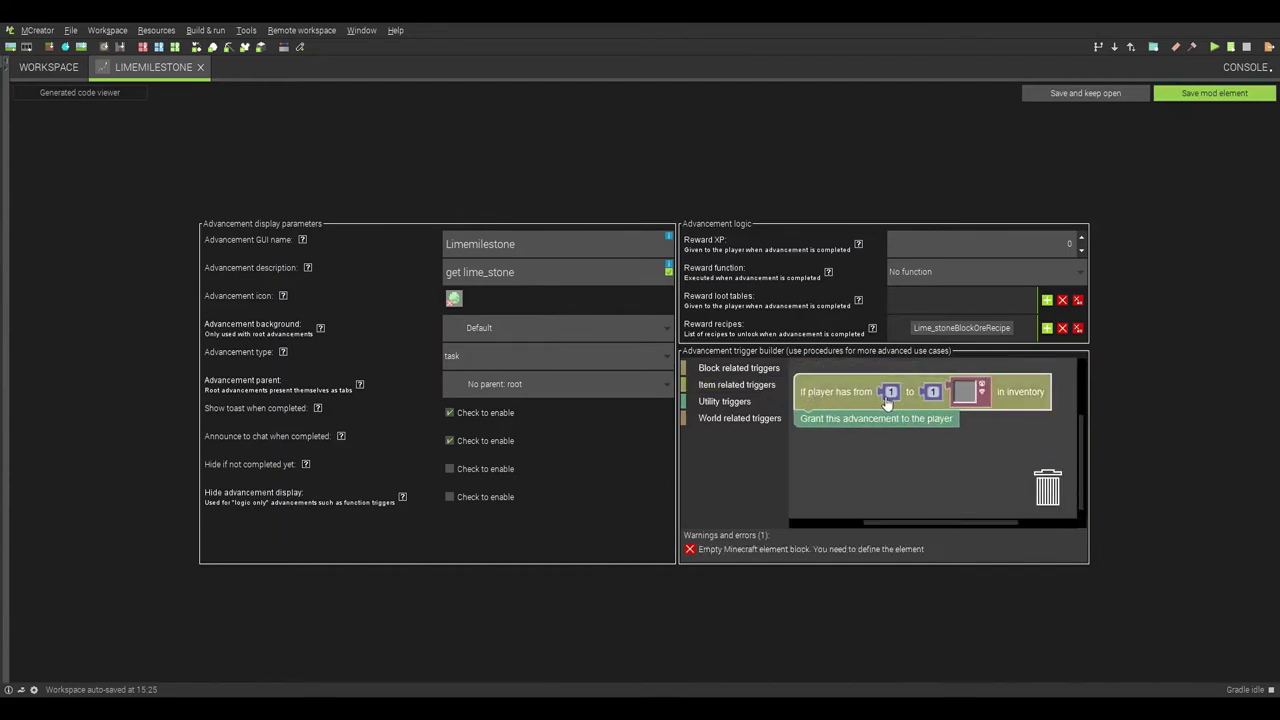
left_click(966, 394)
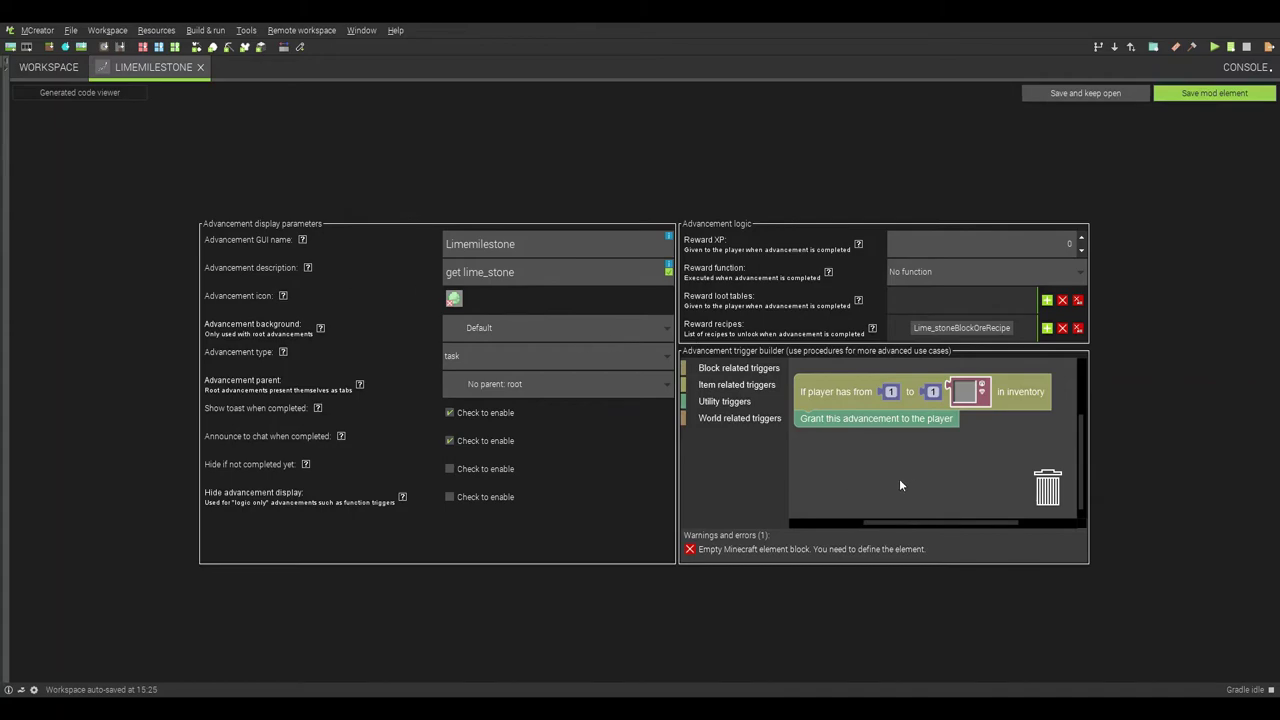
left_click(1182, 90)
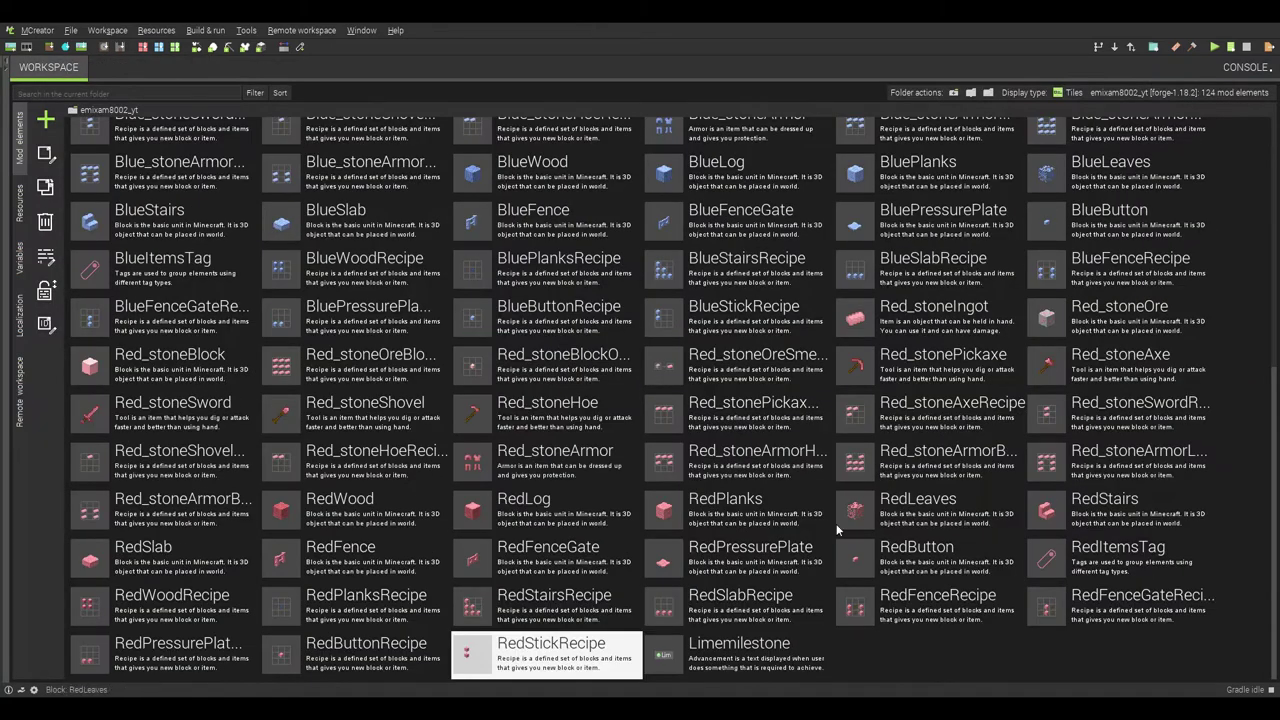
scroll(836, 525, "up", 5)
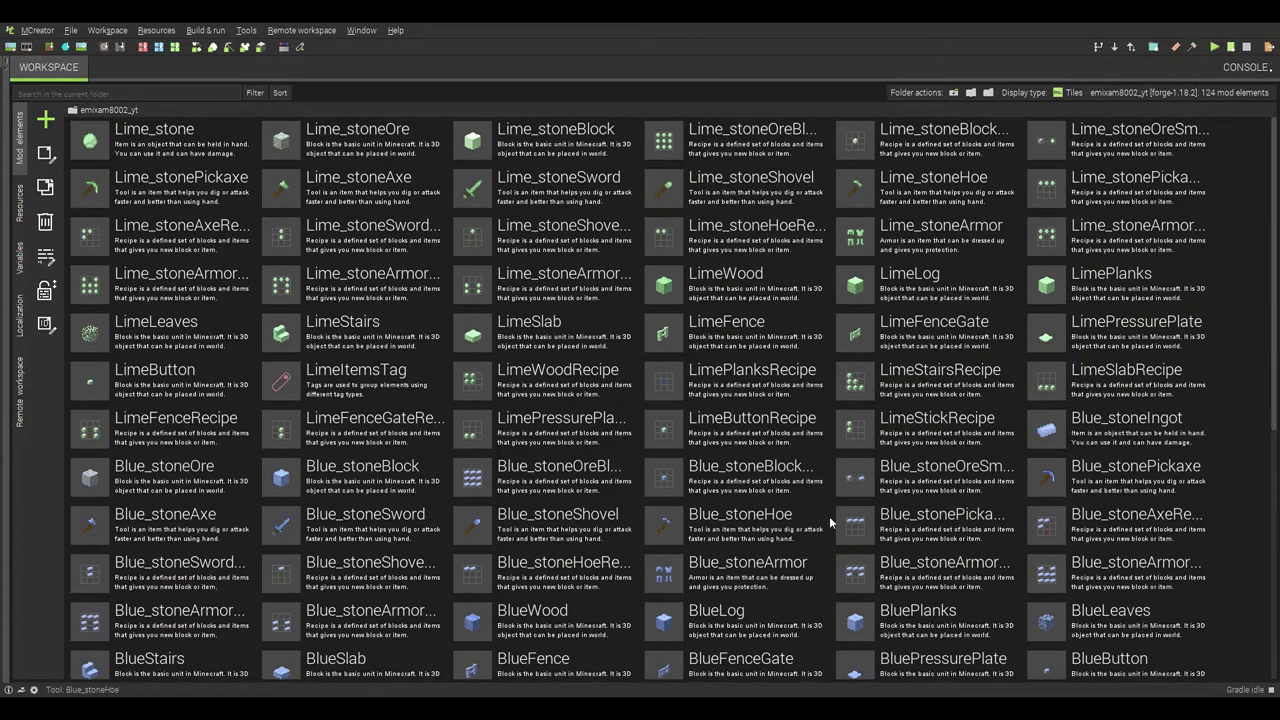
scroll(922, 325, "down", 5)
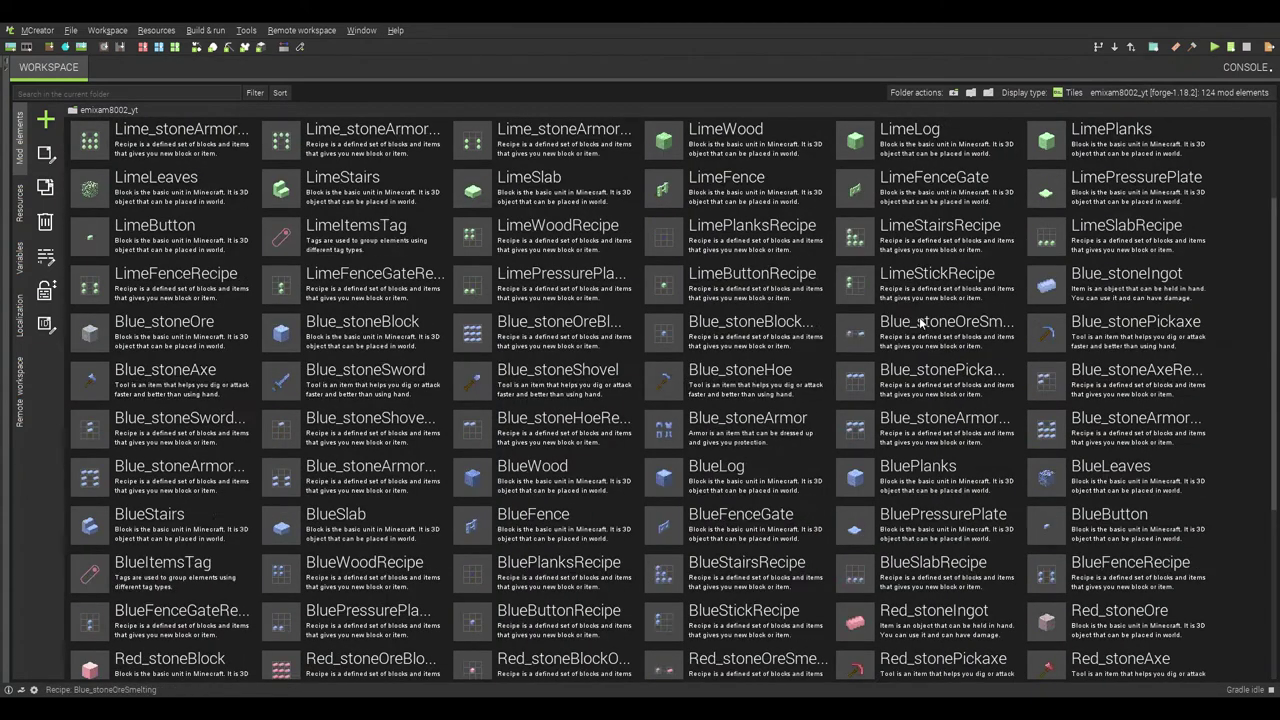
scroll(922, 325, "up", 5)
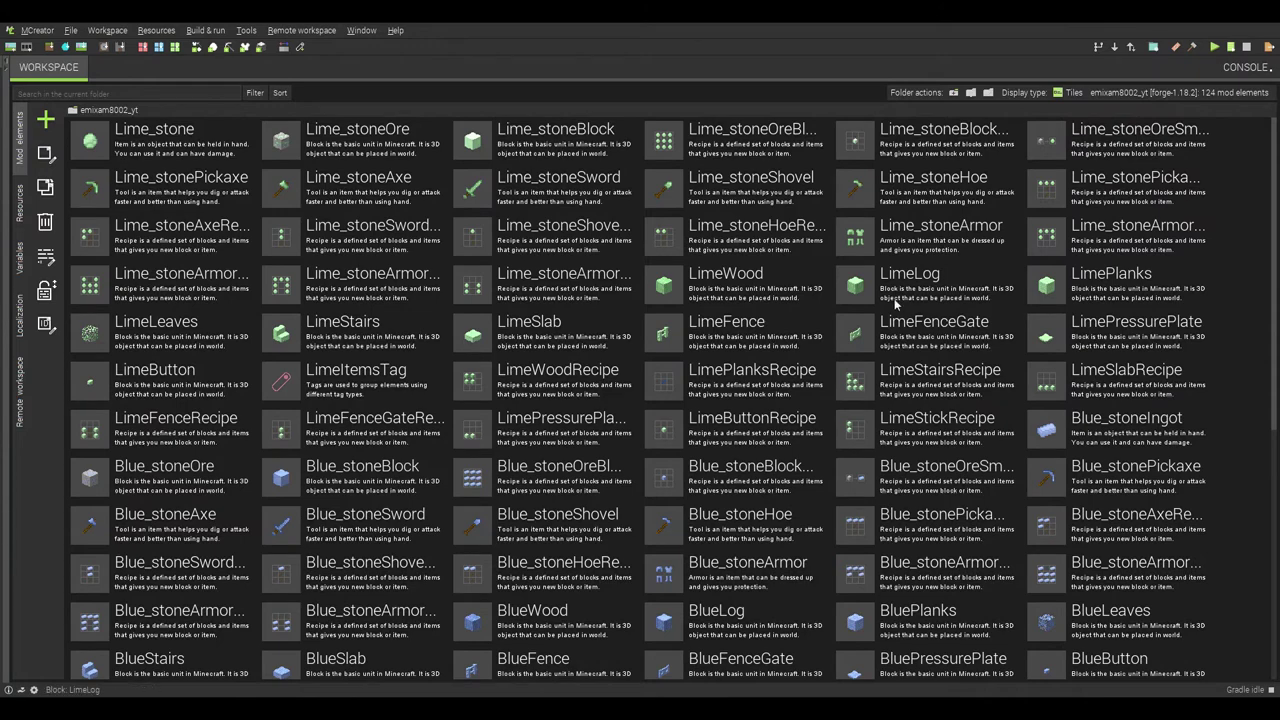
- Create an advancement named Bluemilestone with the description "get blue_stone", the blue stone ingot icon and the Default background
scroll(896, 303, "down", 7)
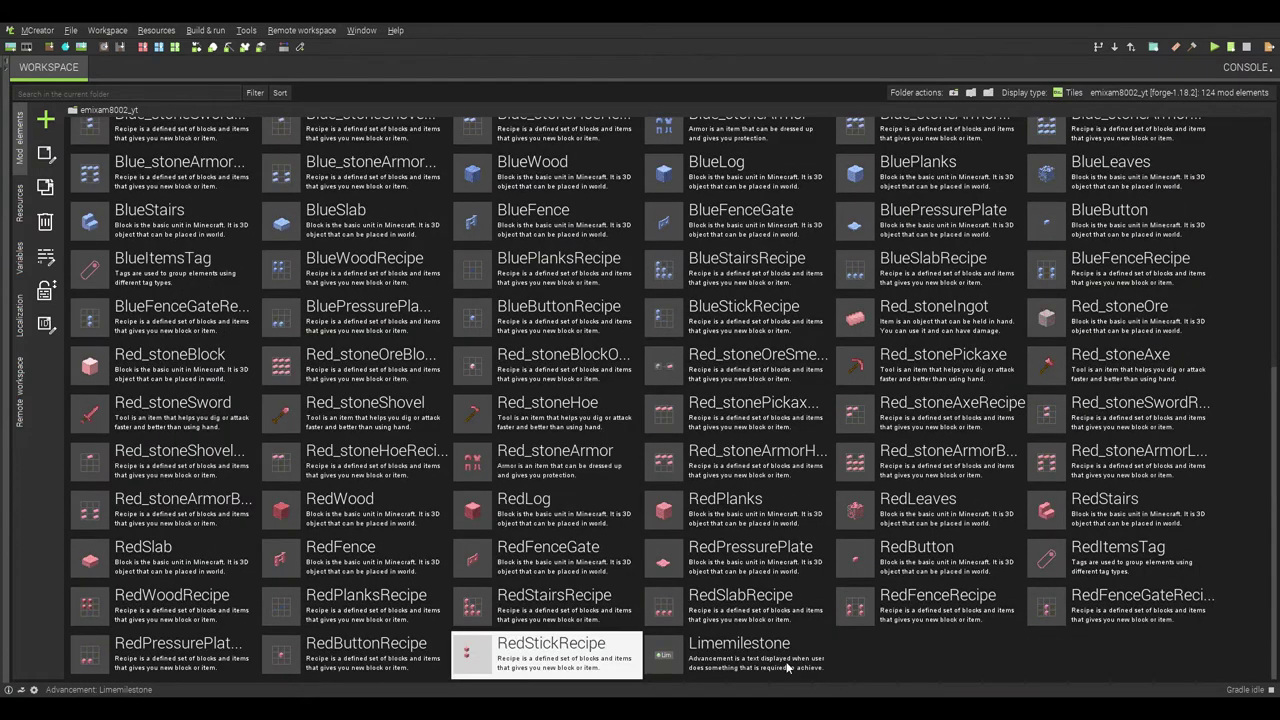
left_click(56, 117)
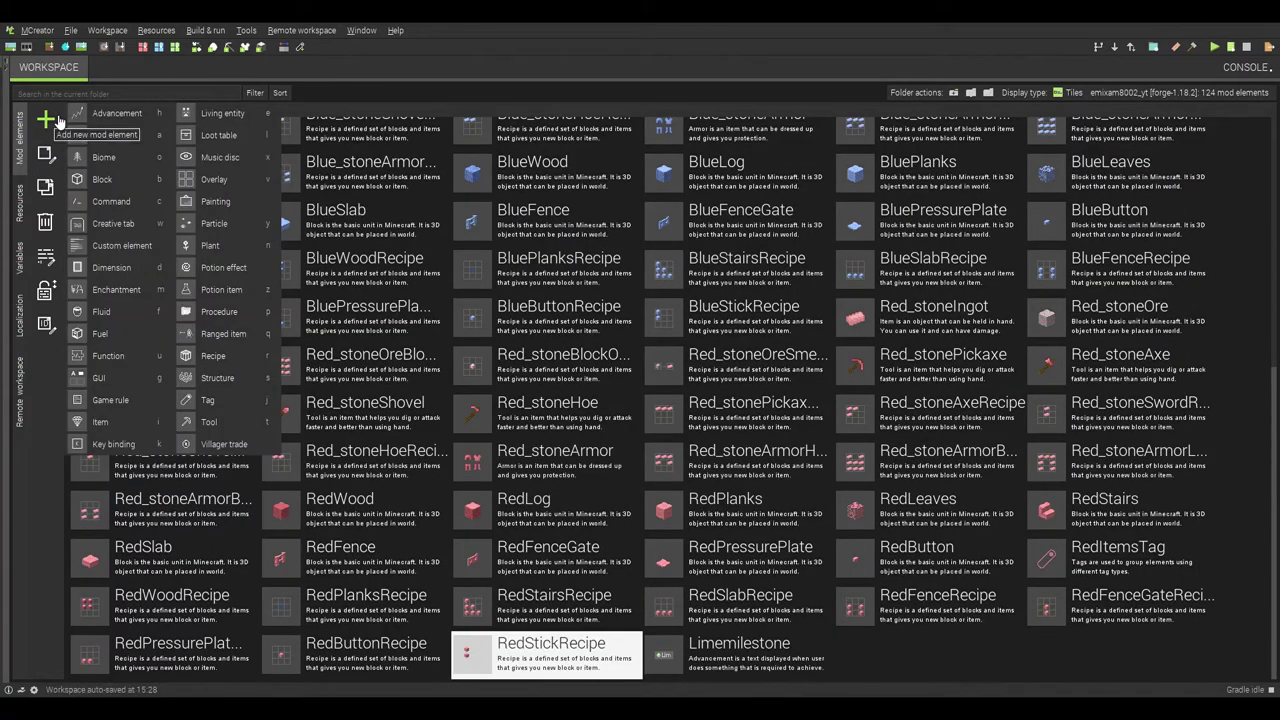
left_click(118, 118)
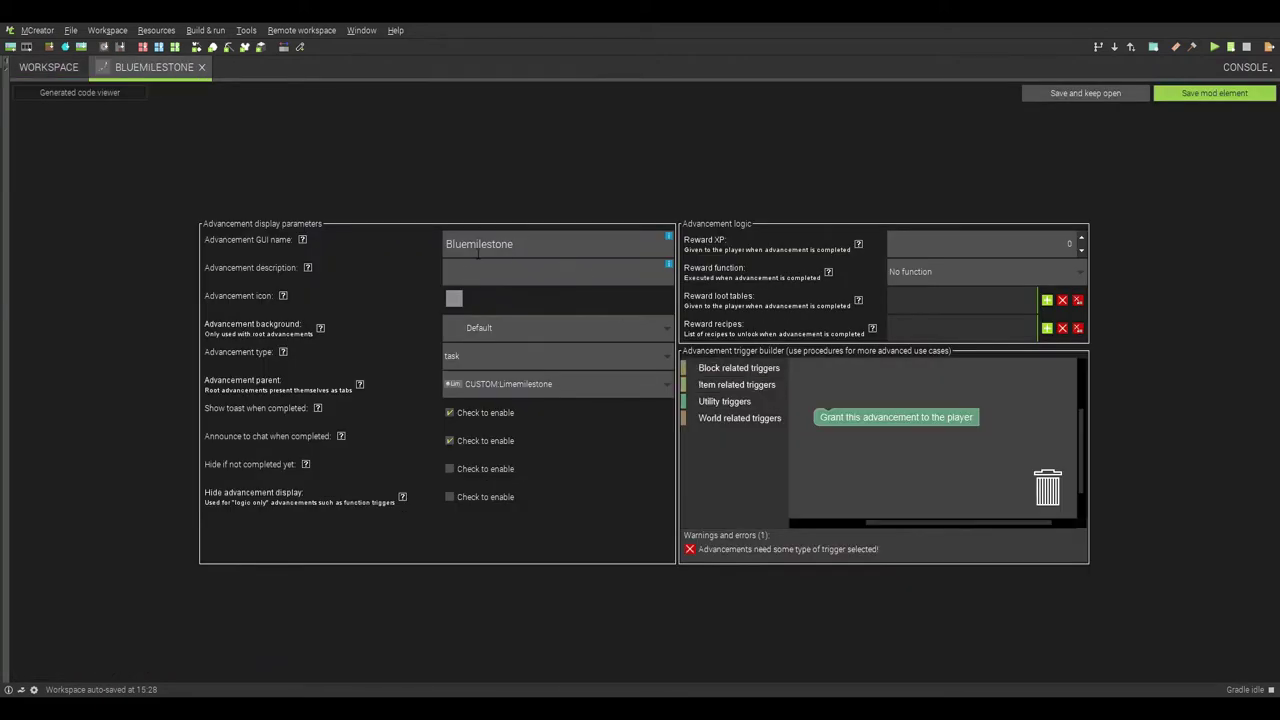
type("get blue_stone")
left_click(480, 336)
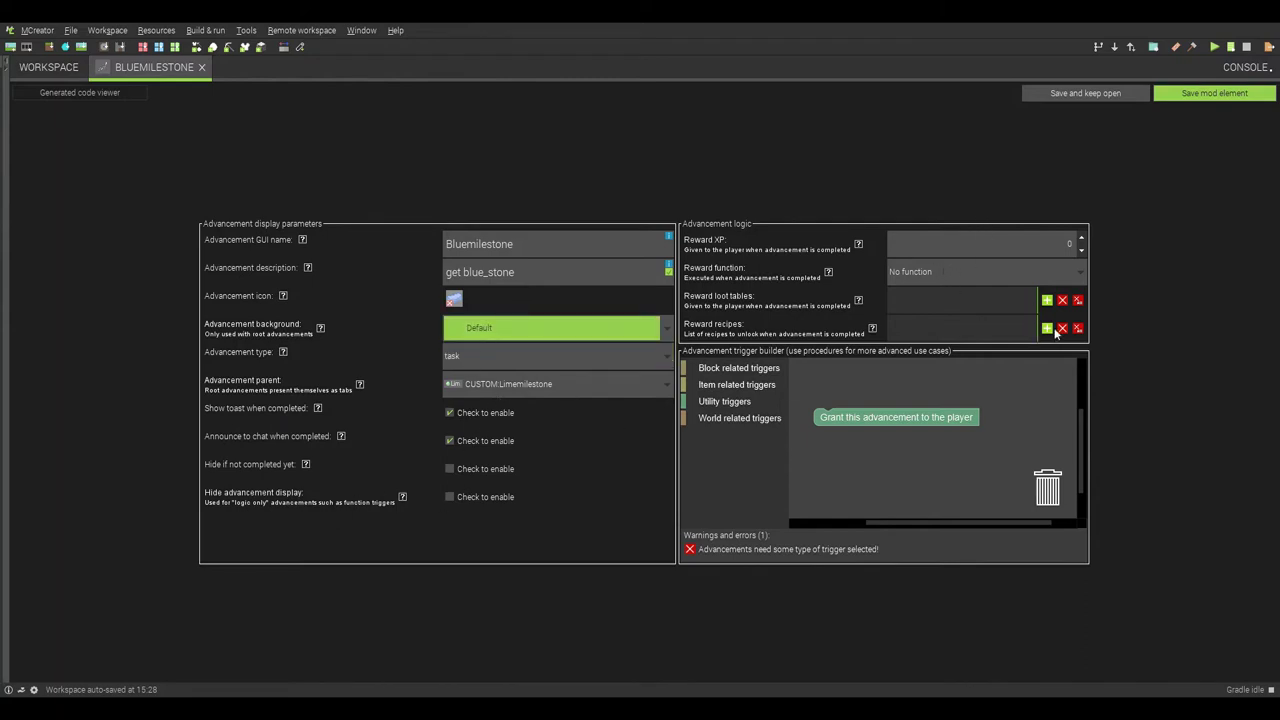
- Add Blue_stoneBlockOreRecipe as the reward recipe, attach the 1-to-1 inventory trigger for the blue stone ingot, and save the advancement
left_click(606, 378)
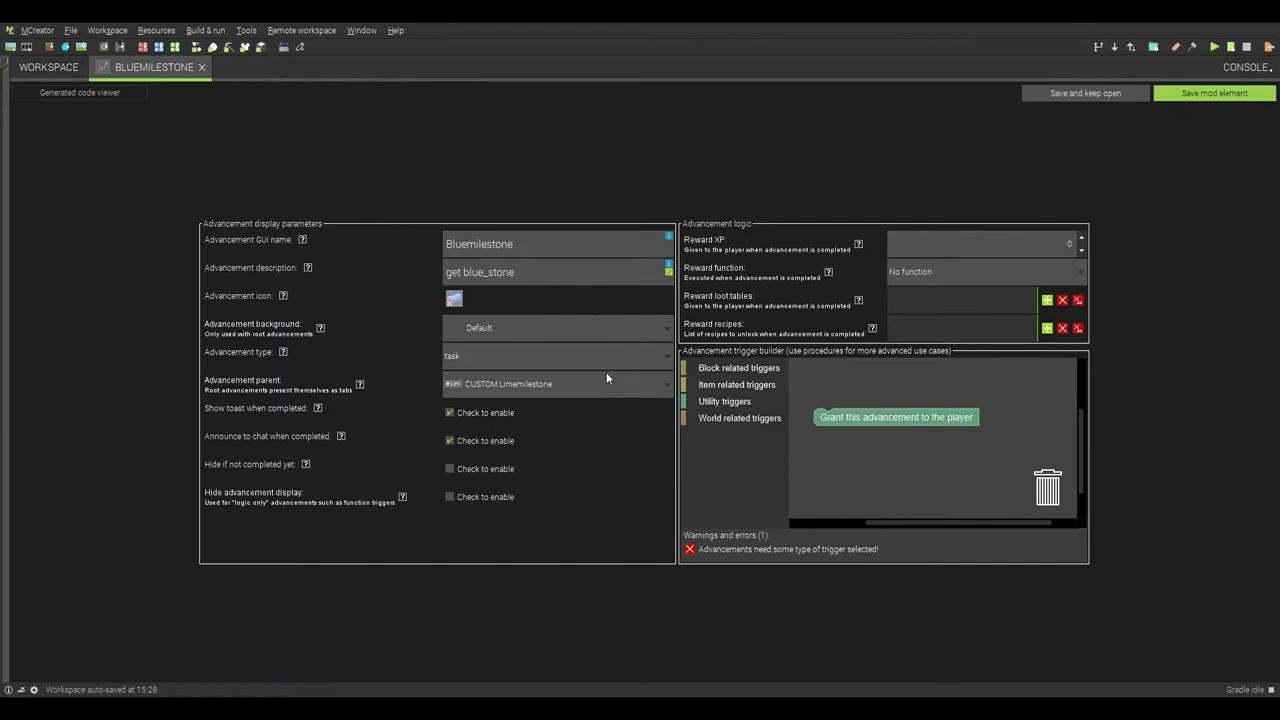
left_click(735, 369)
left_click(730, 387)
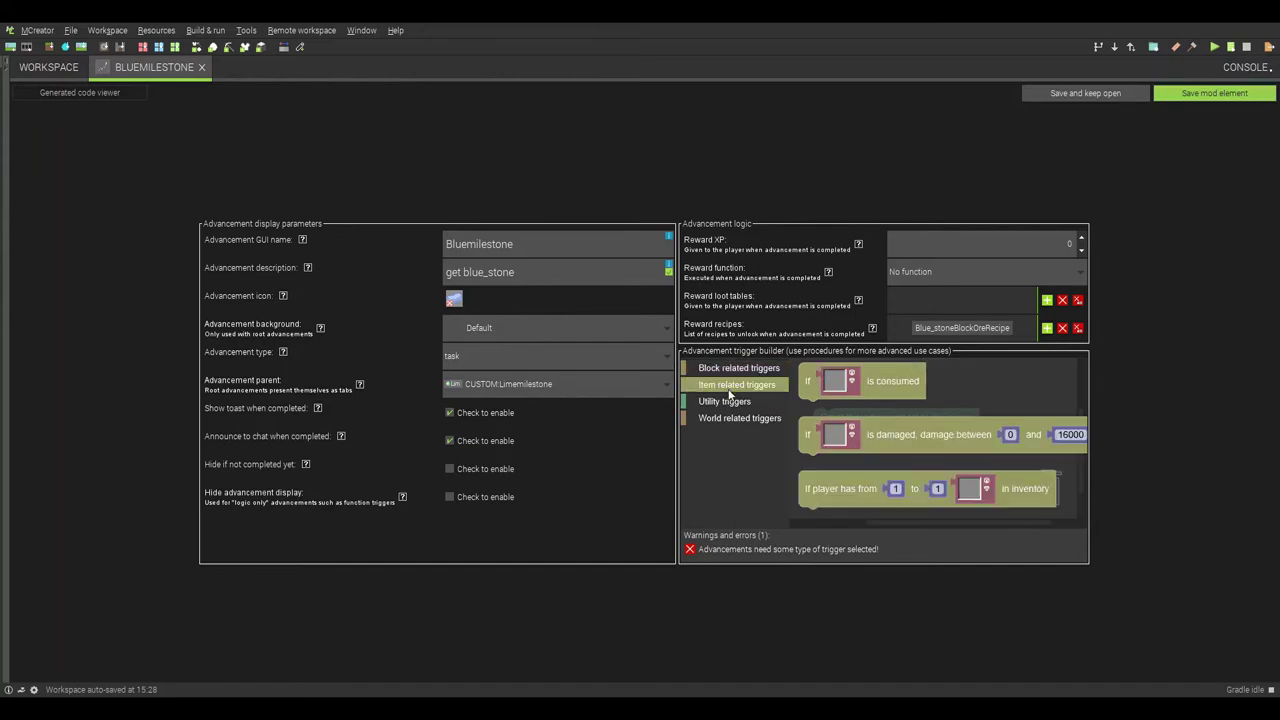
mouse_move(942, 488)
left_mouse_down()
mouse_move(950, 392)
mouse_move(925, 390)
left_mouse_up()
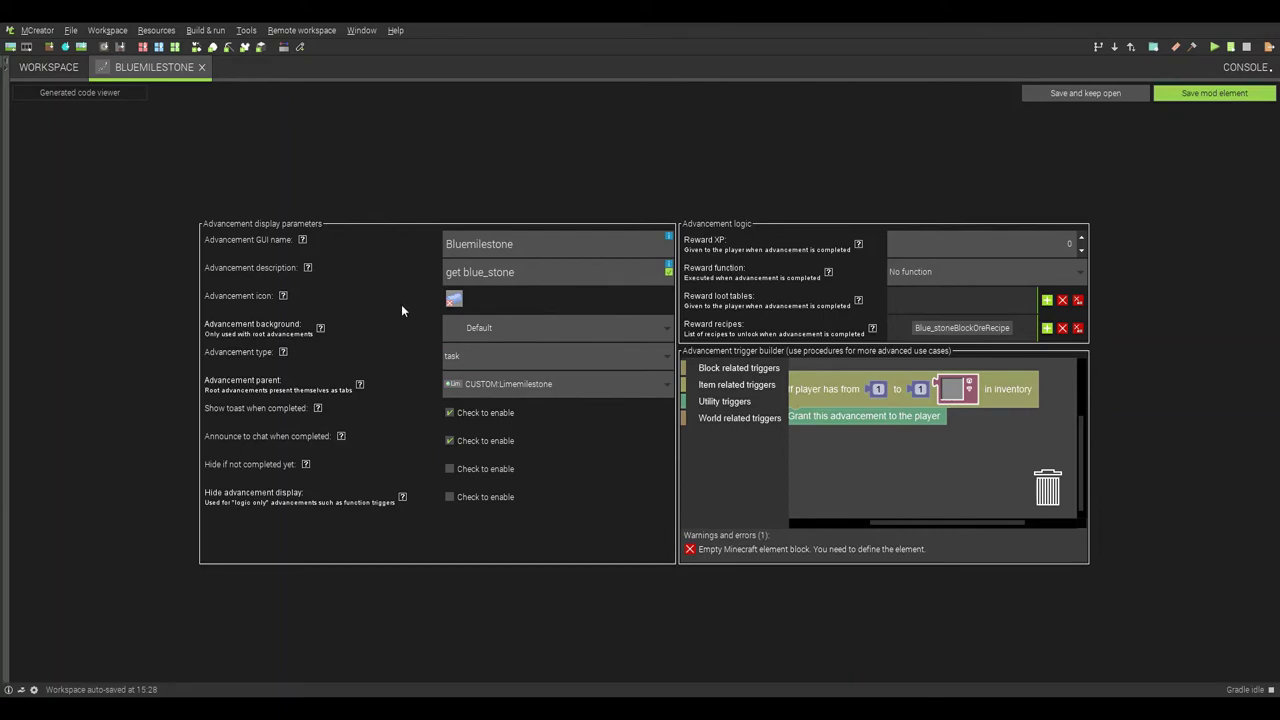
left_click(1187, 93)
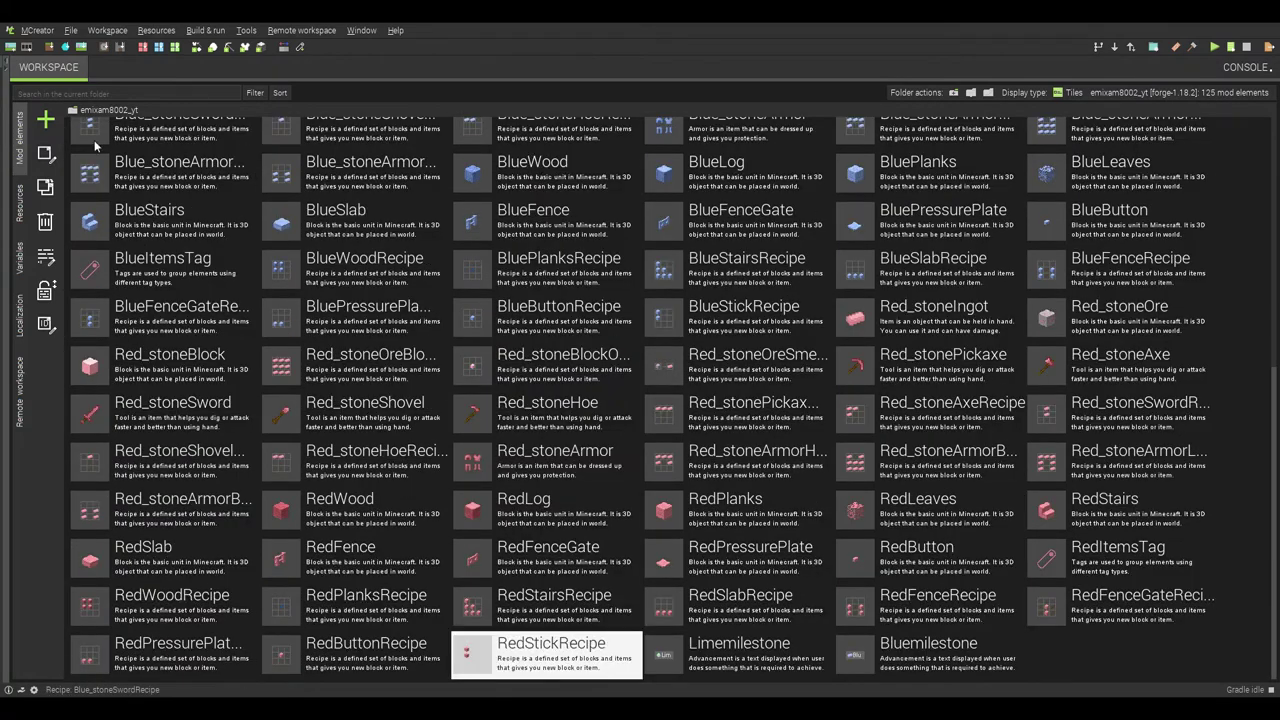
- Create an advancement named Redmilestone and attach the item trigger "If player has from 1 to 1 in inventory" above the grant block
left_click(45, 119)
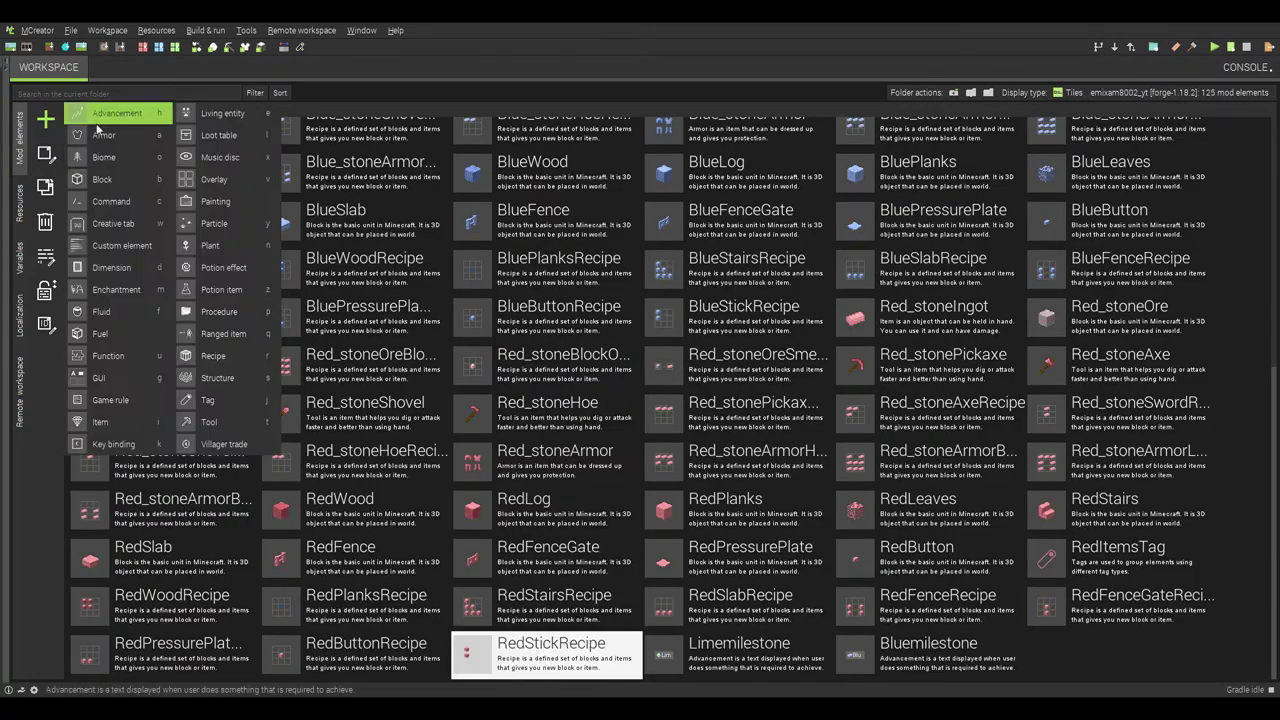
left_click(638, 378)
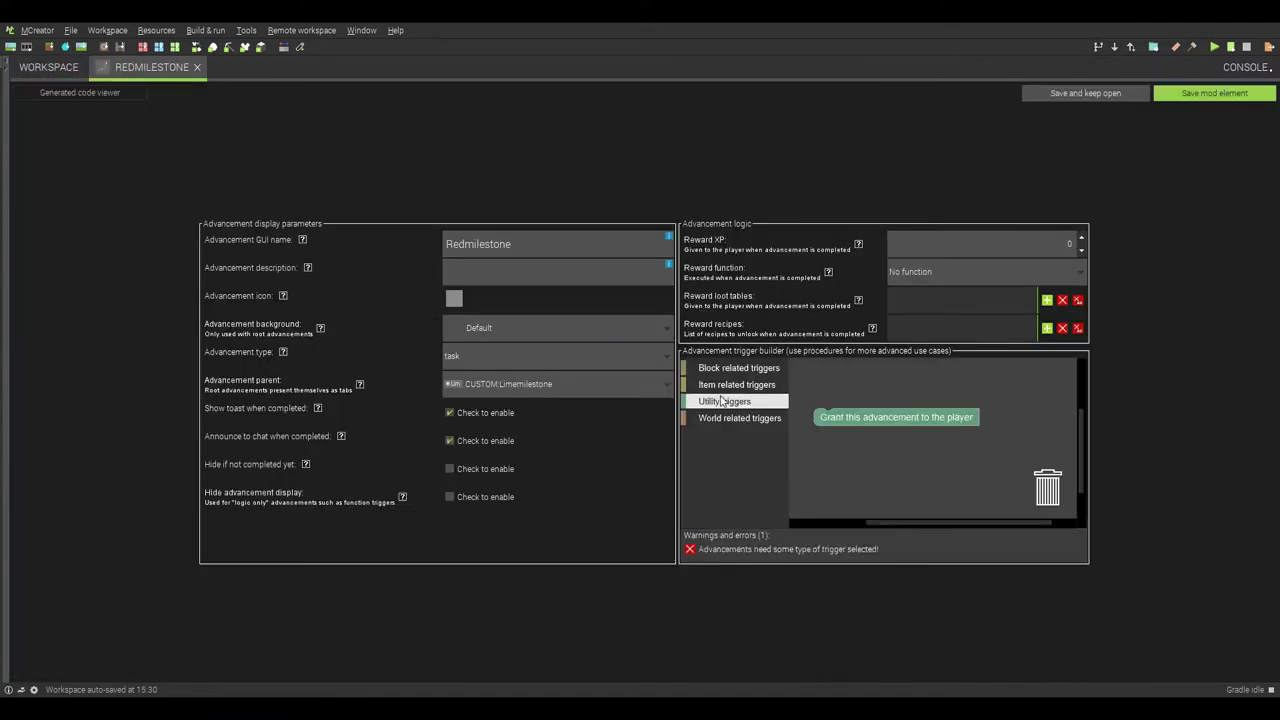
left_click(738, 368)
left_click(736, 384)
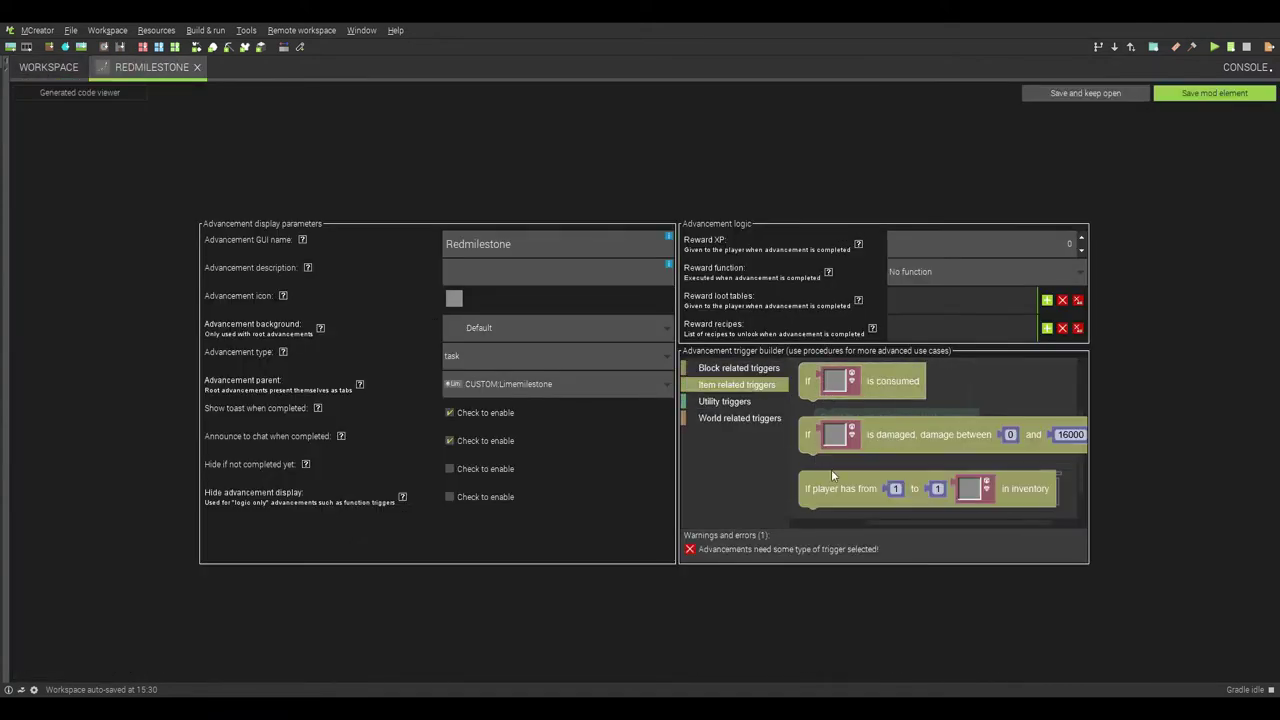
left_click_drag(831, 469, 842, 384)
- Complete Redmilestone with the red stone ingot as trigger item, Red_stoneBlockOreRecipe as reward recipe and description "get red_stone", and save it
left_click(990, 396)
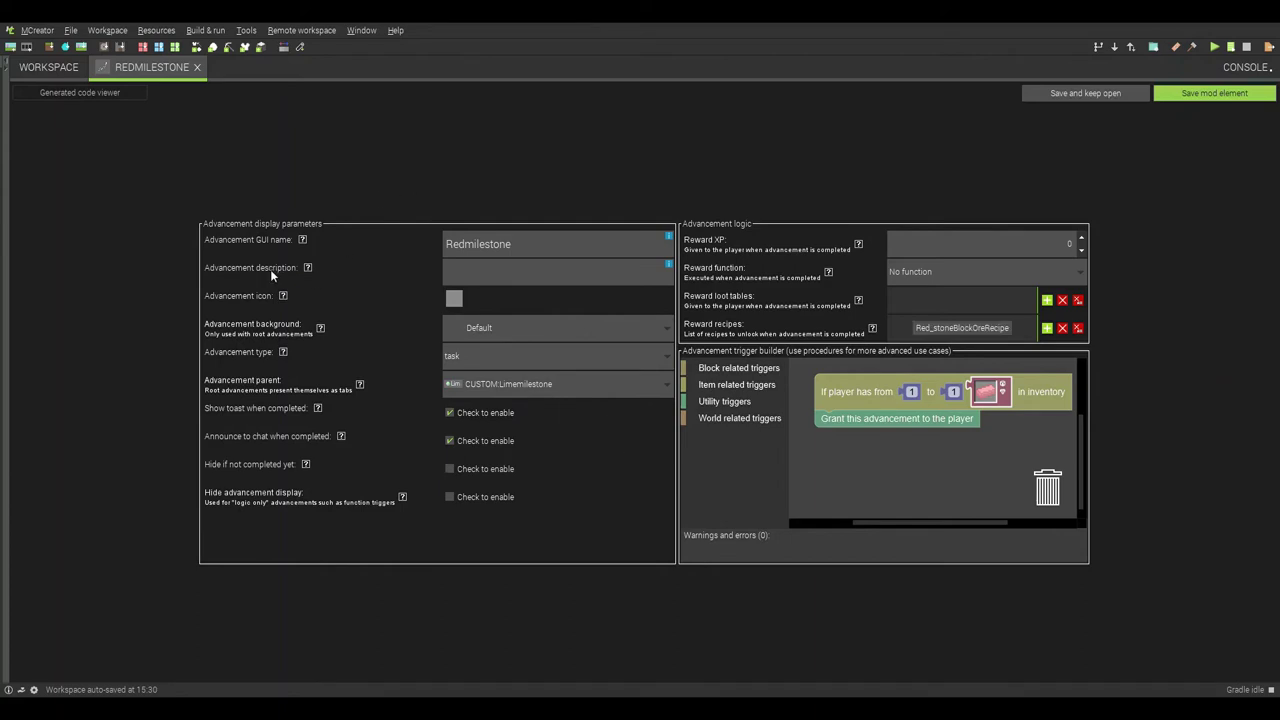
type("get red_stone")
left_click(1211, 96)
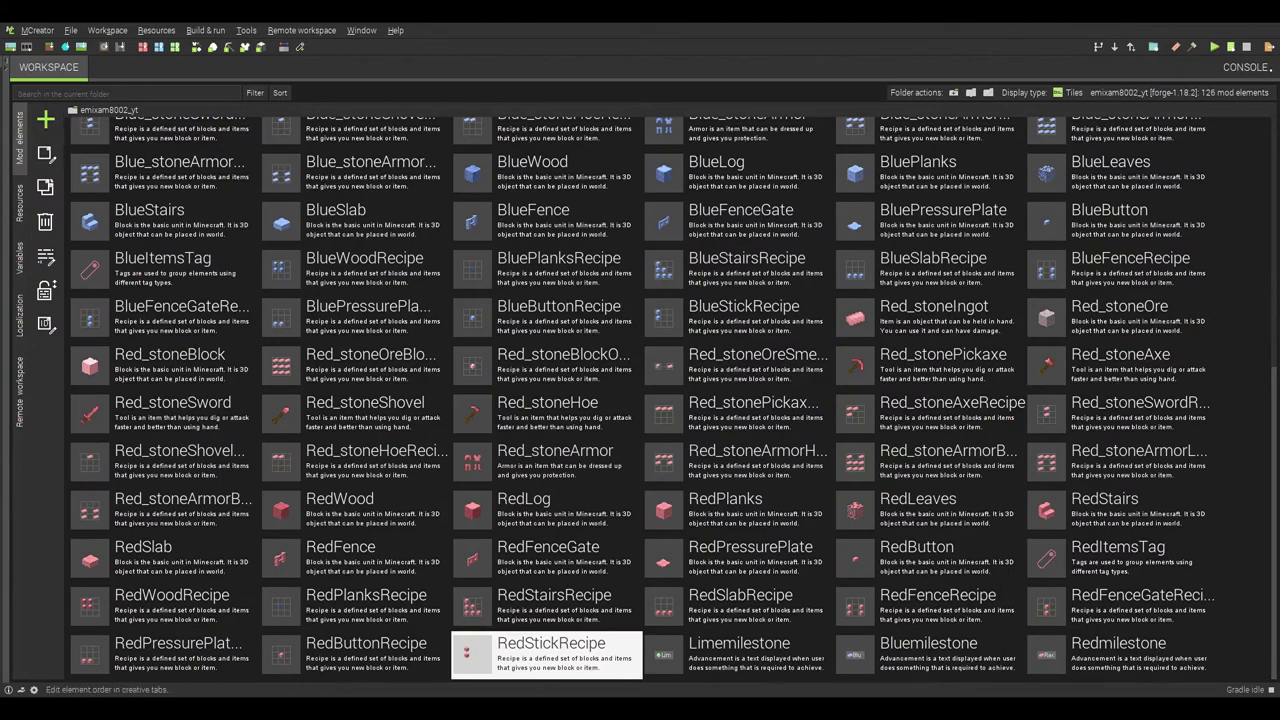
- Create a fuel element named Limewoodfuel using the lime wood block with a burn time of 1,600, and save it
scroll(349, 286, "up", 5)
scroll(349, 286, "down", 3)
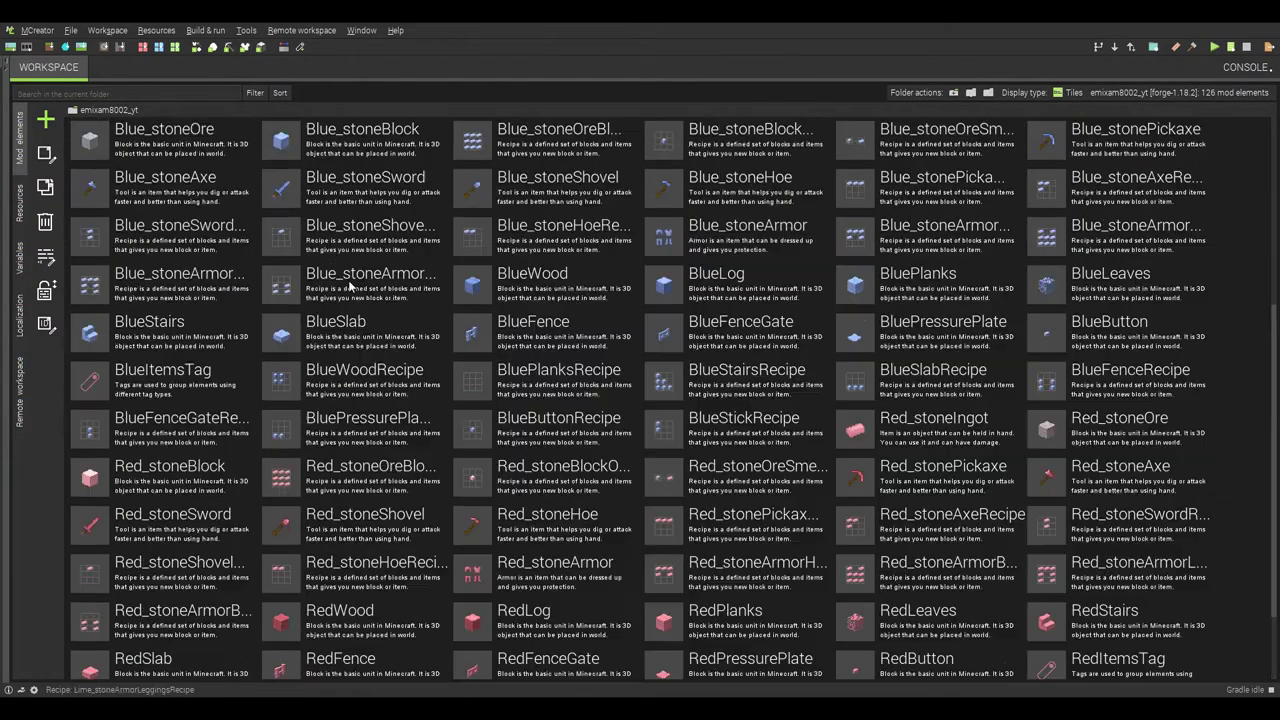
scroll(349, 286, "up", 3)
left_click(46, 120)
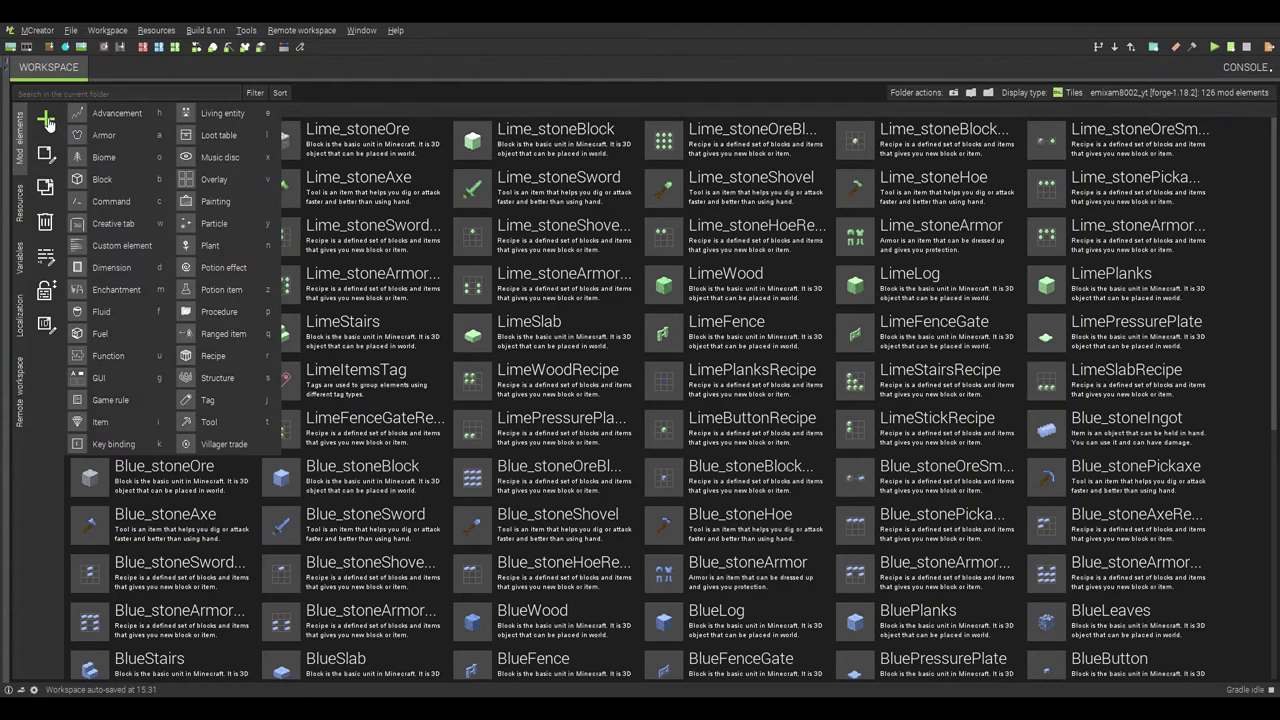
left_click(112, 334)
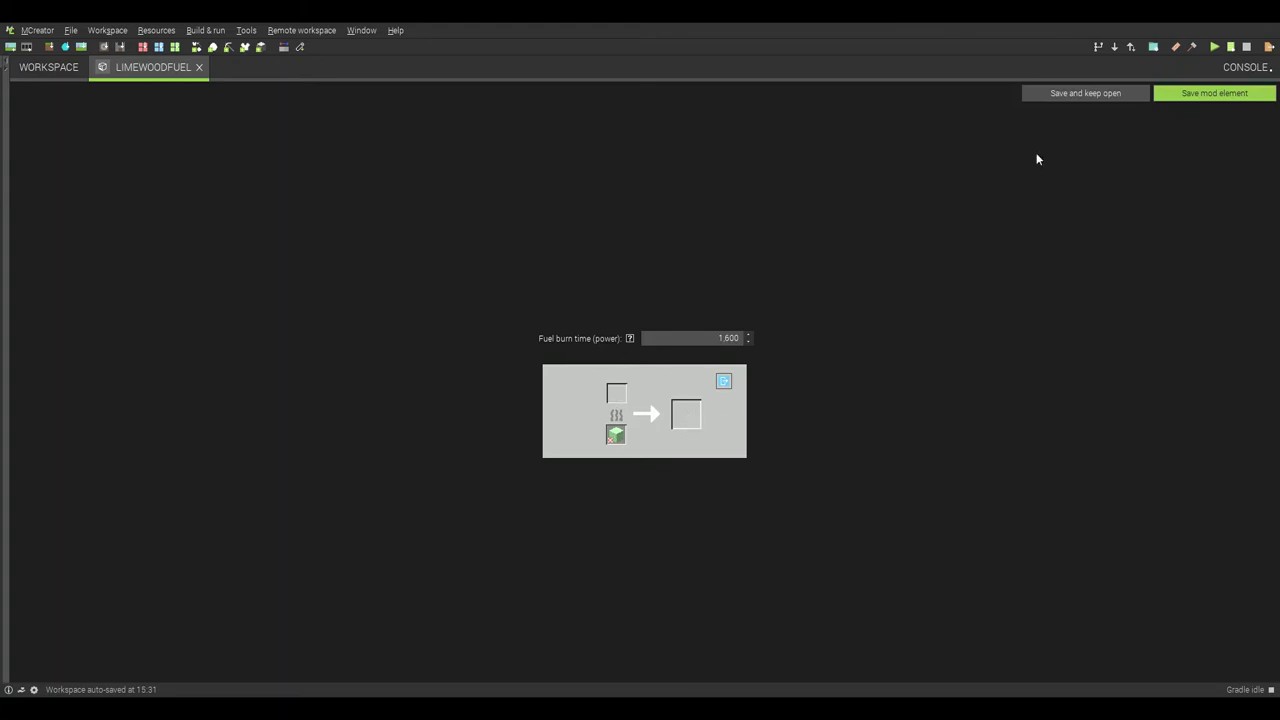
left_click(1191, 93)
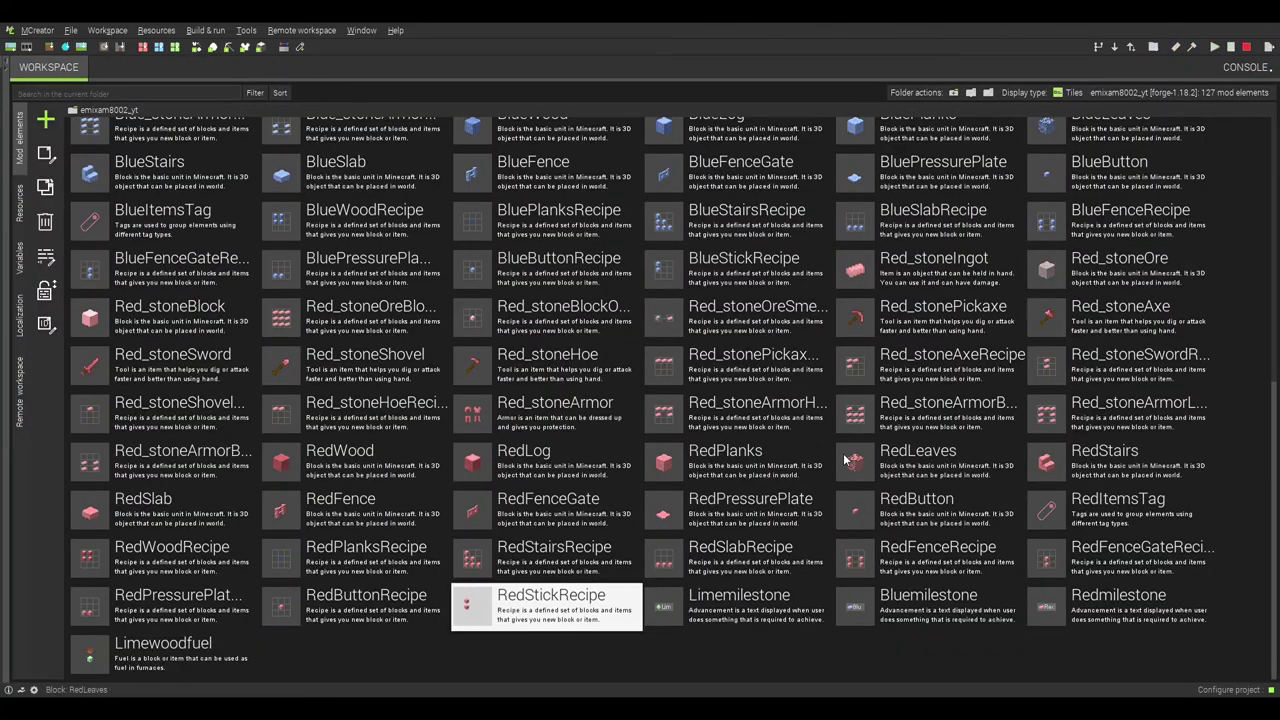
- Create a fuel element named Bluewoodfuel using the blue wood block with a burn time of 1,600, and save it
left_click(45, 119)
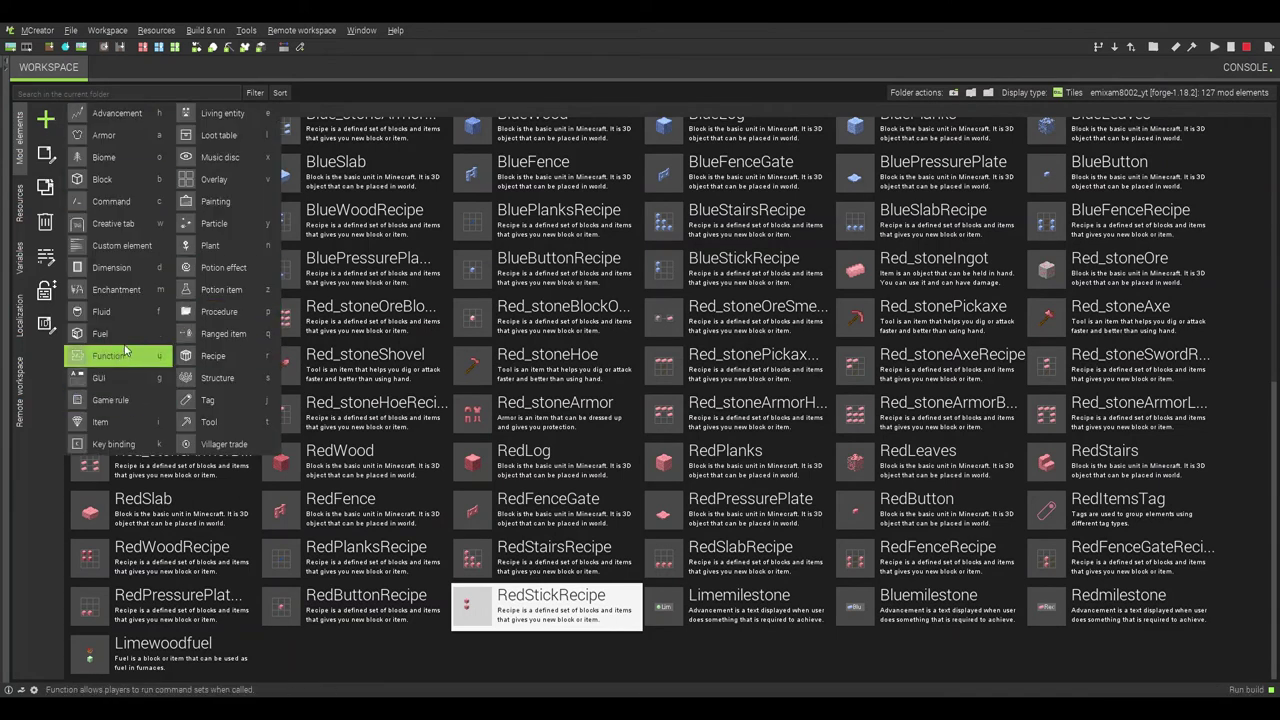
left_click(110, 372)
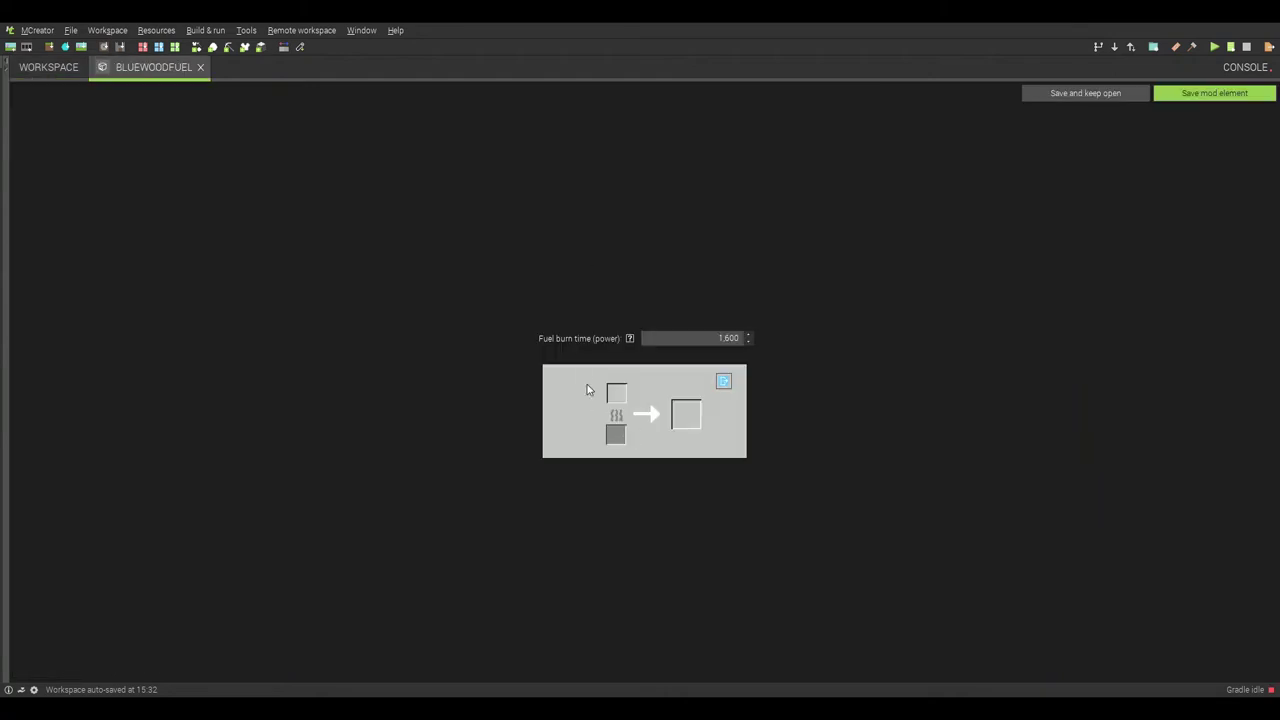
left_click(1214, 93)
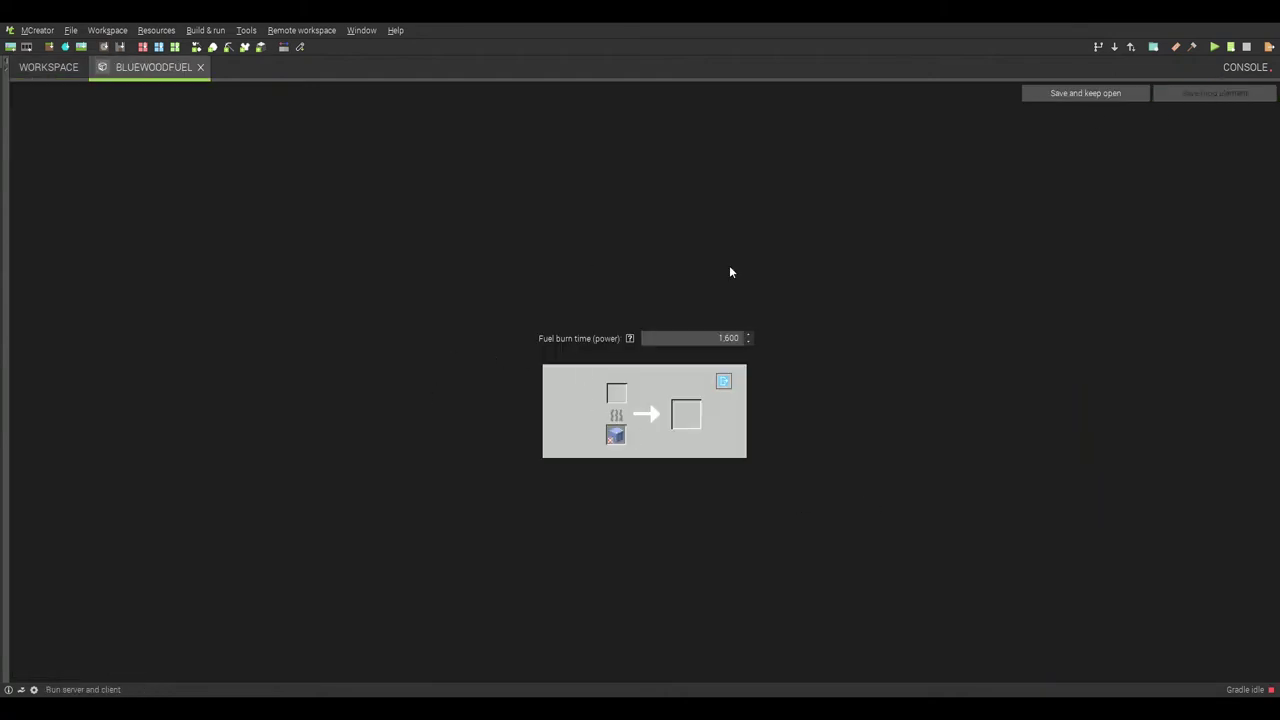
- Create a fuel element named Redwoodfuel using the red wood block with a burn time of 1,600, and save it
left_click(45, 119)
left_click(491, 363)
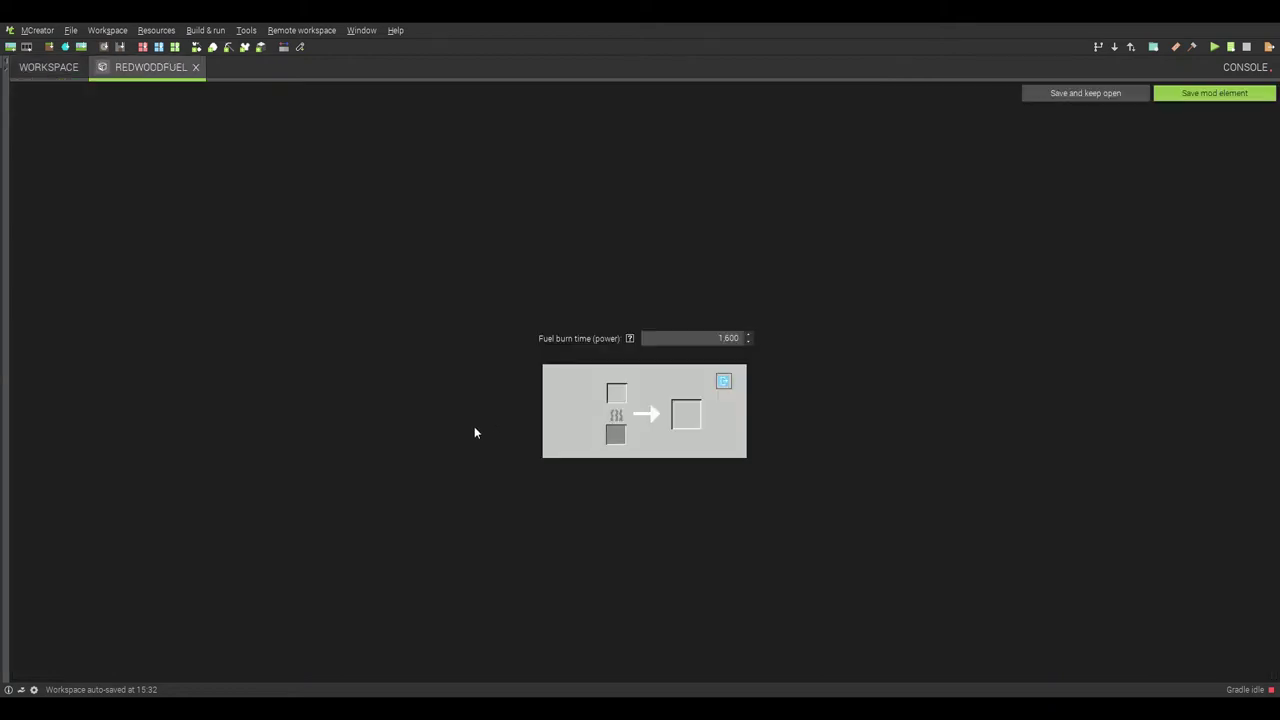
left_click(1189, 95)
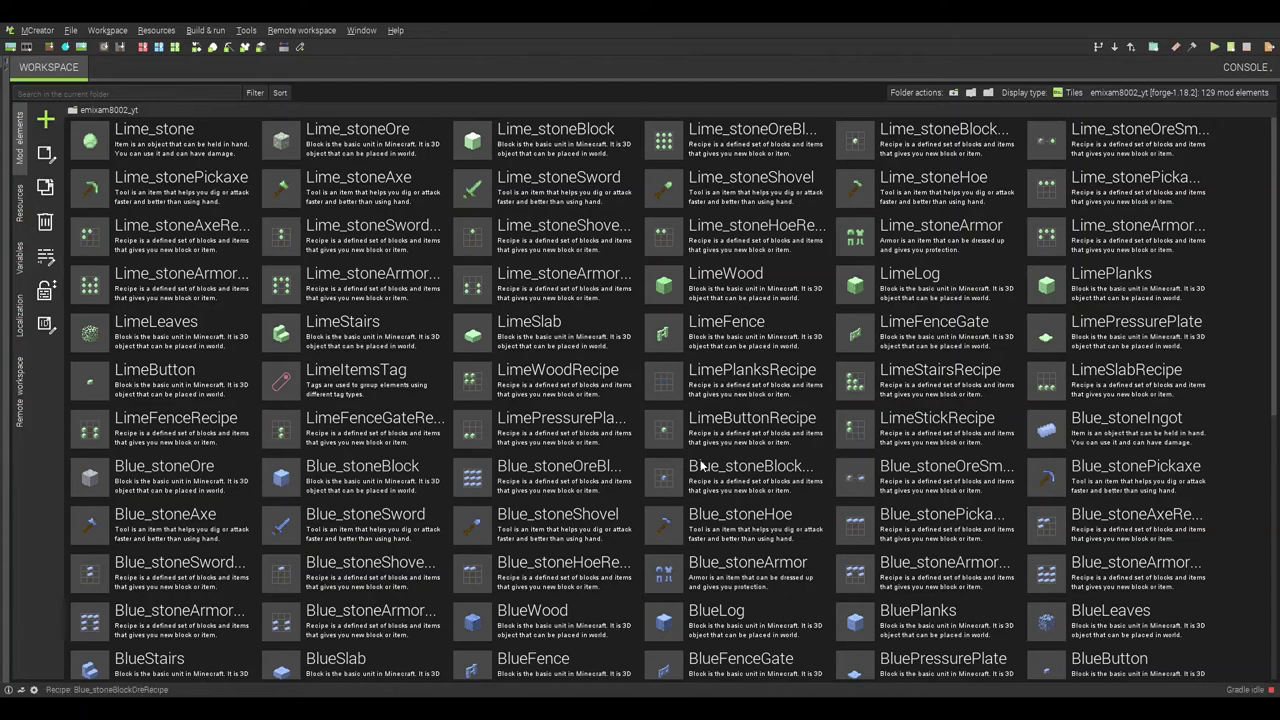
- Create an advancement named Limeorer under the Limemilestone parent with the description "get lime_stone ore"
scroll(703, 465, "down", 3)
left_click(45, 119)
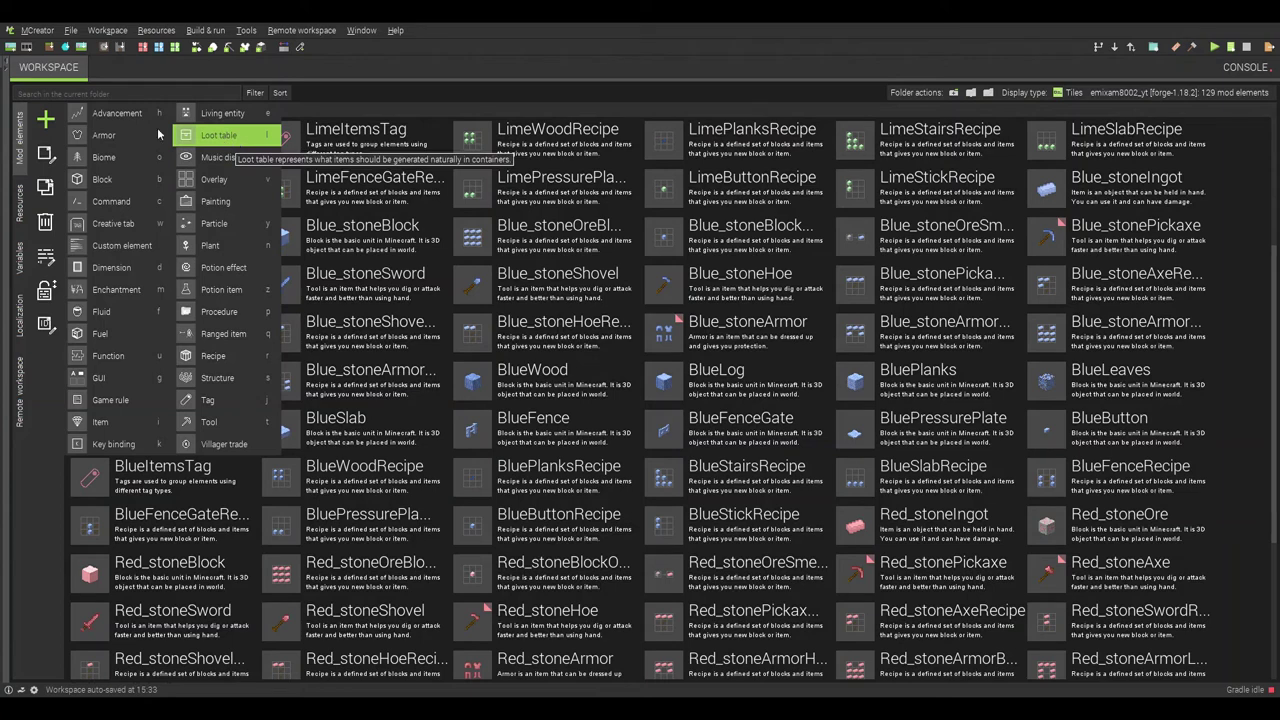
left_click(600, 312)
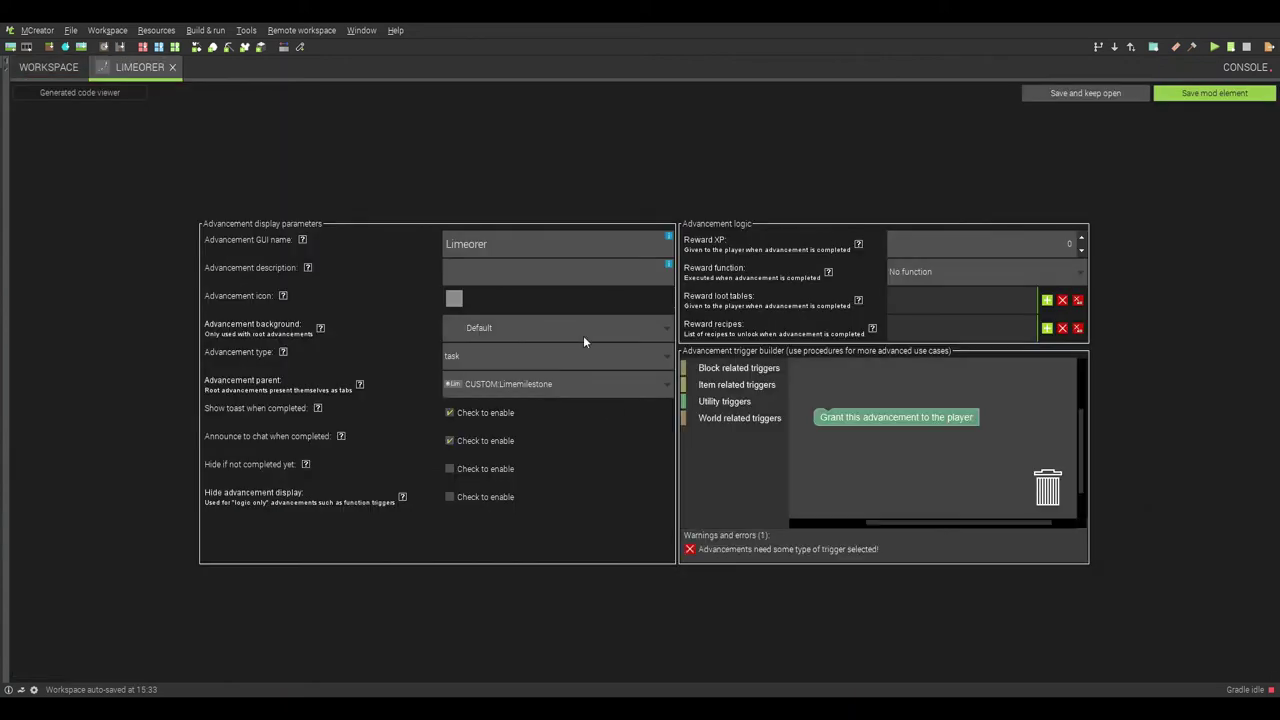
left_click(480, 275)
type("get lime_stone ore")
- Give Limeorer the lime stone ore icon and a 1-to-1 inventory trigger for that ore, and save the advancement
left_click(755, 390)
left_click_drag(841, 485, 856, 388)
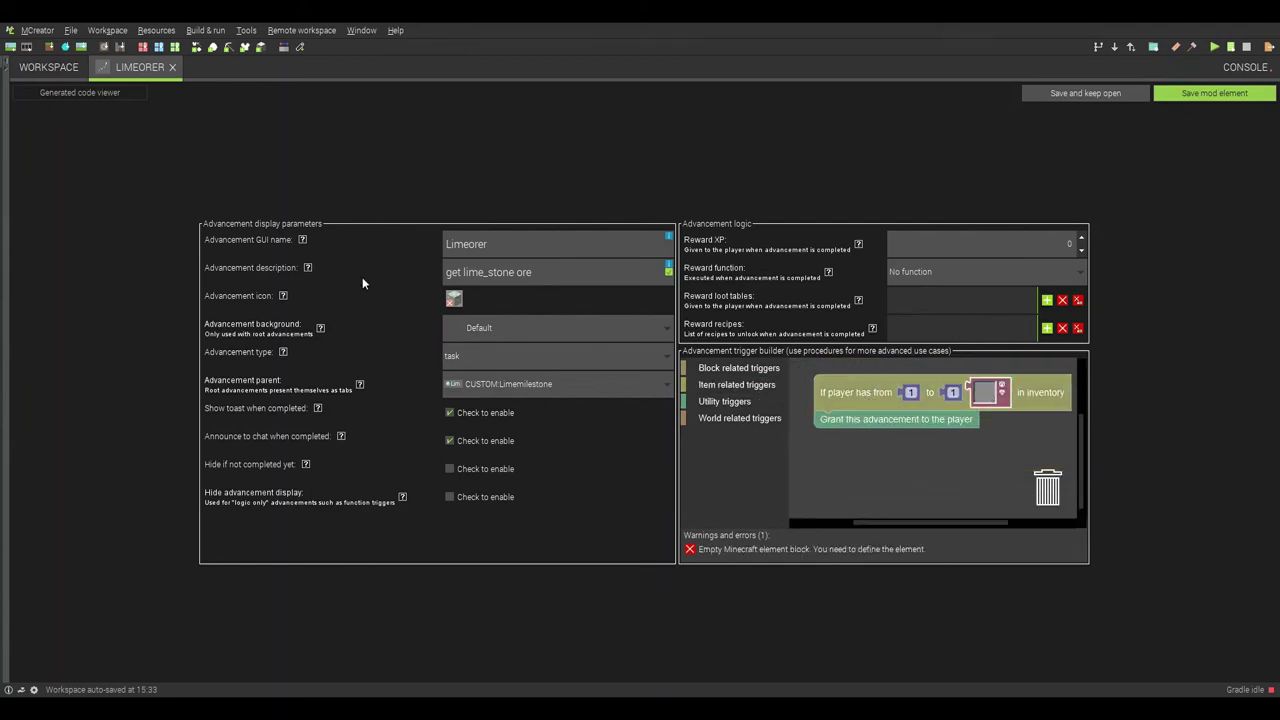
left_click(1222, 94)
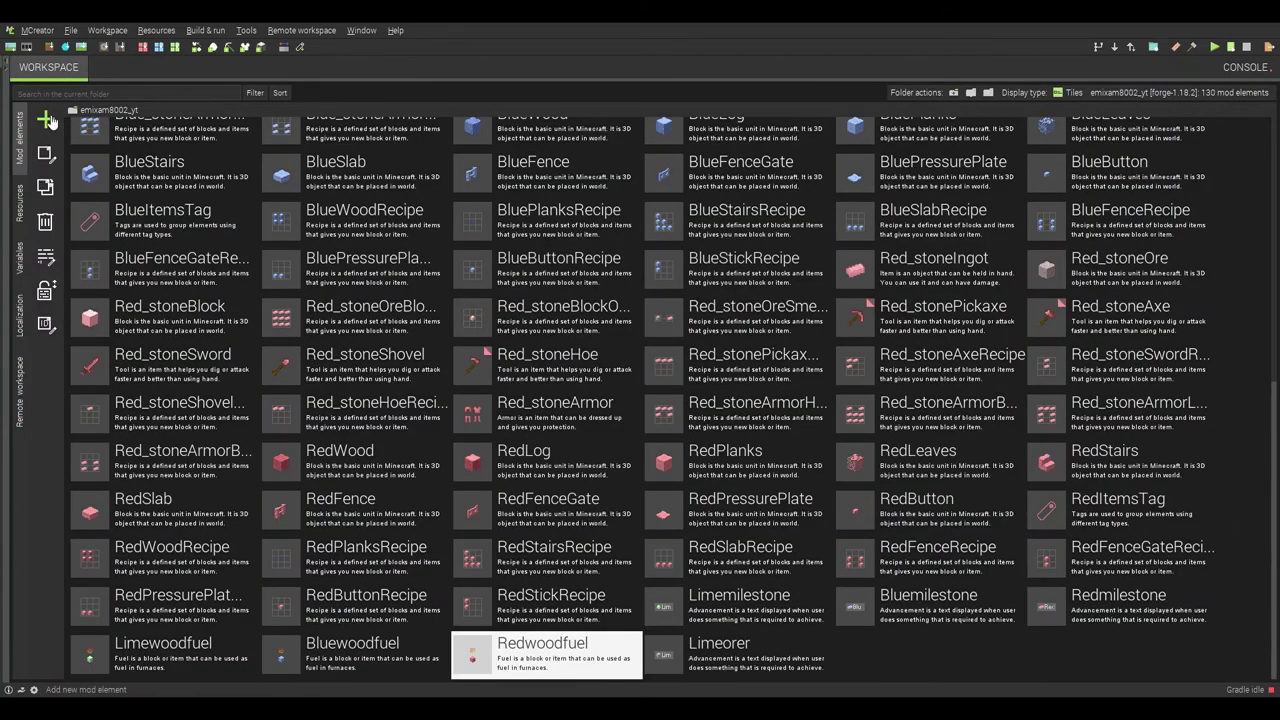
- Create and save an advancement named Blueorer described "get blue_stone ore", with the blue stone ore icon and a 1-to-1 inventory trigger for that ore
left_click(45, 119)
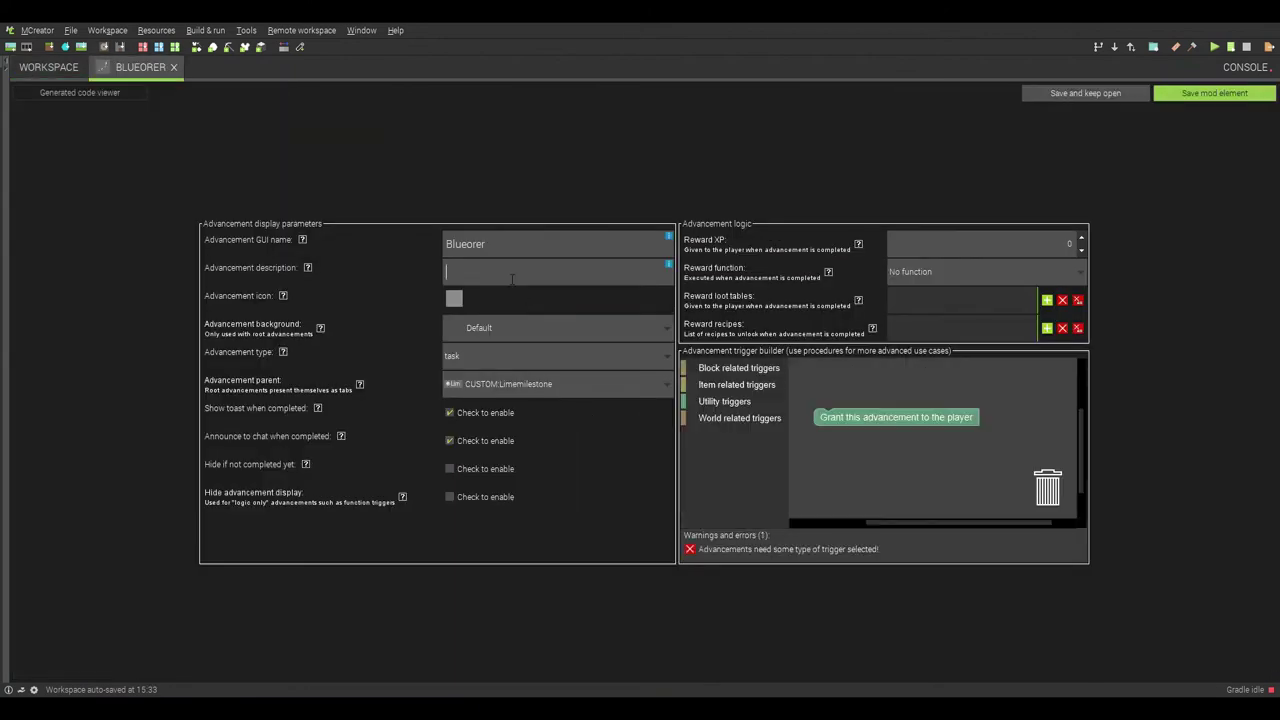
type("get blue_stone ore")
left_click(770, 386)
left_click_drag(833, 489, 845, 400)
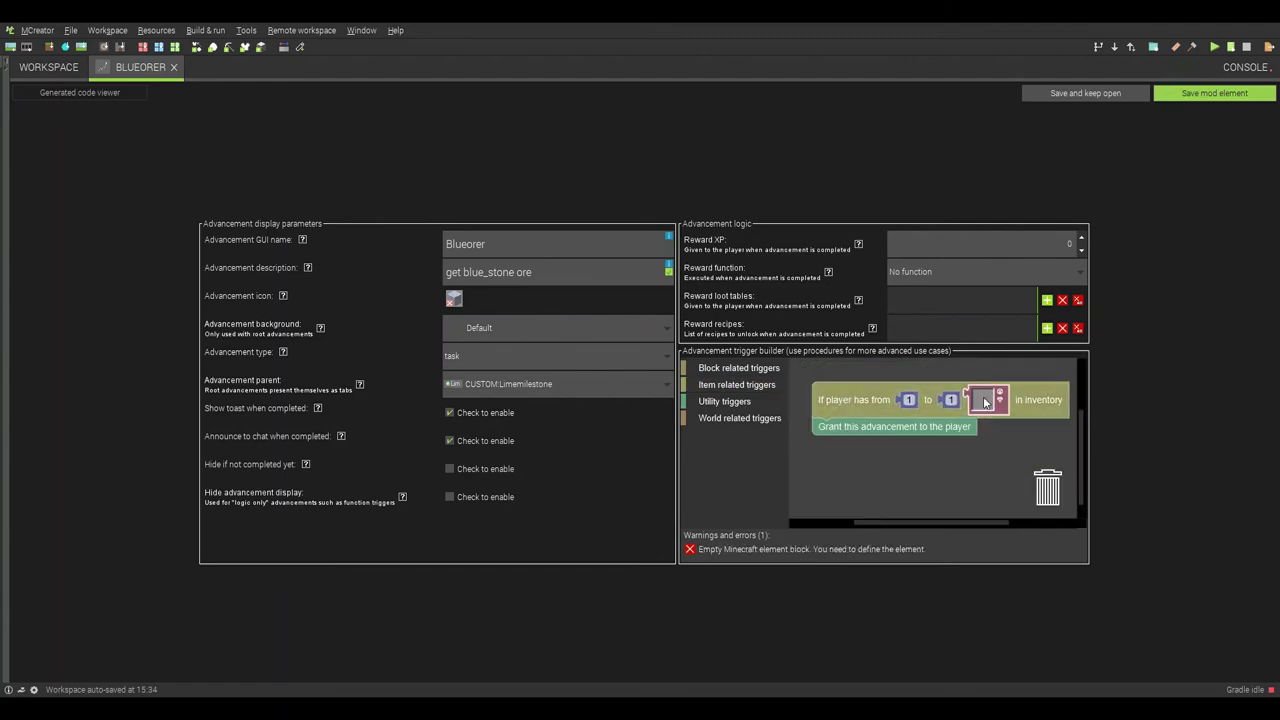
left_click(1218, 94)
- Create and save an advancement named Redorer described "get red_stone_ore", with the red stone ore icon and a 1-to-1 inventory trigger for that ore
left_click(45, 119)
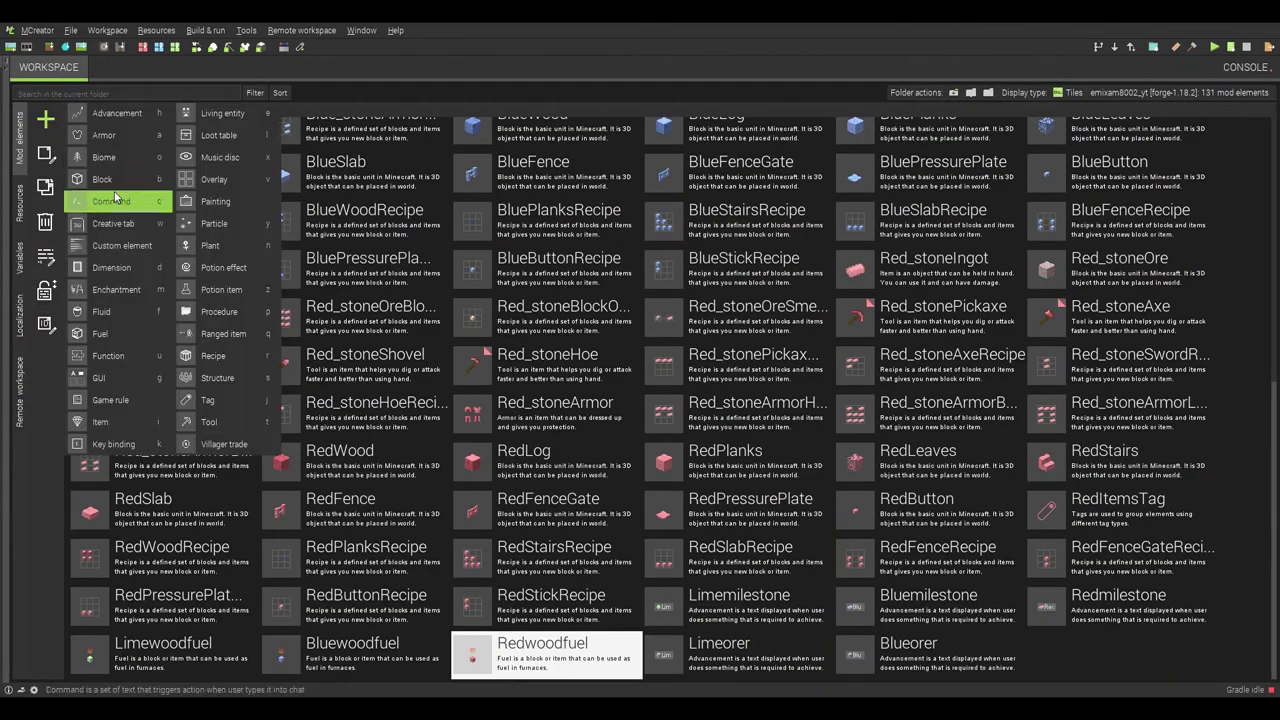
left_click(428, 356)
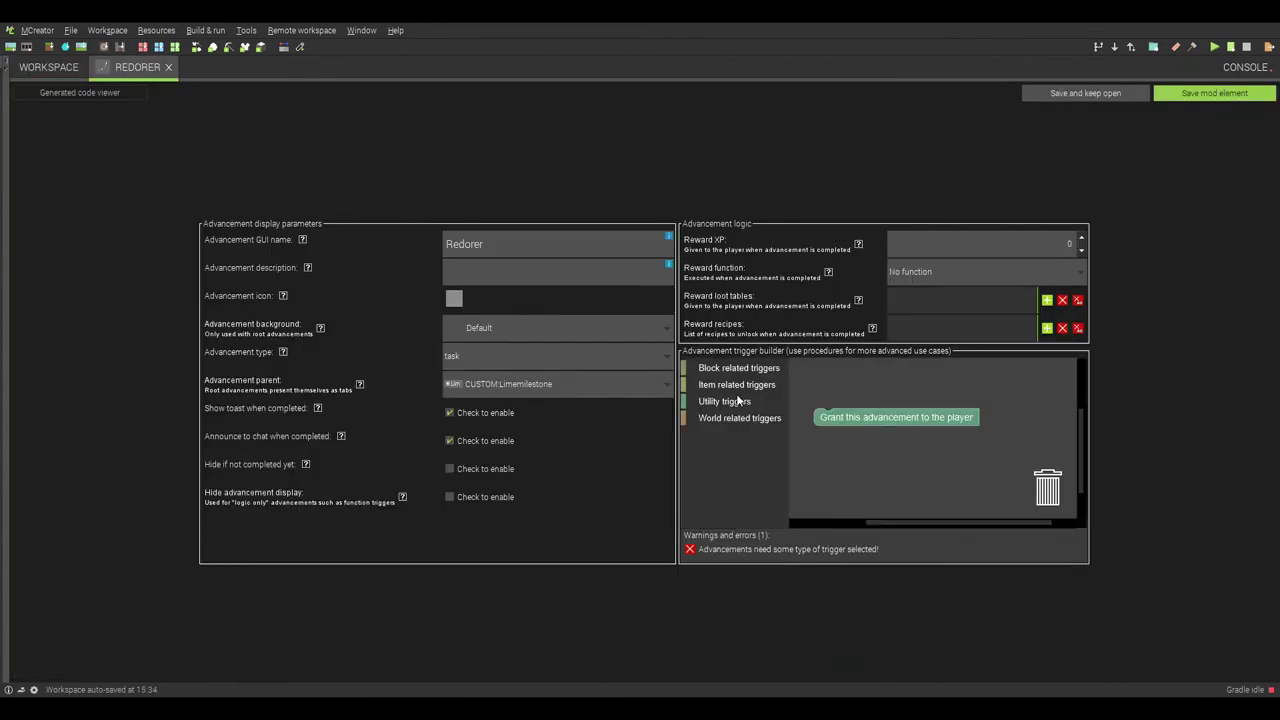
type("get red_stone_ore")
left_click(737, 384)
left_click_drag(885, 377, 990, 392)
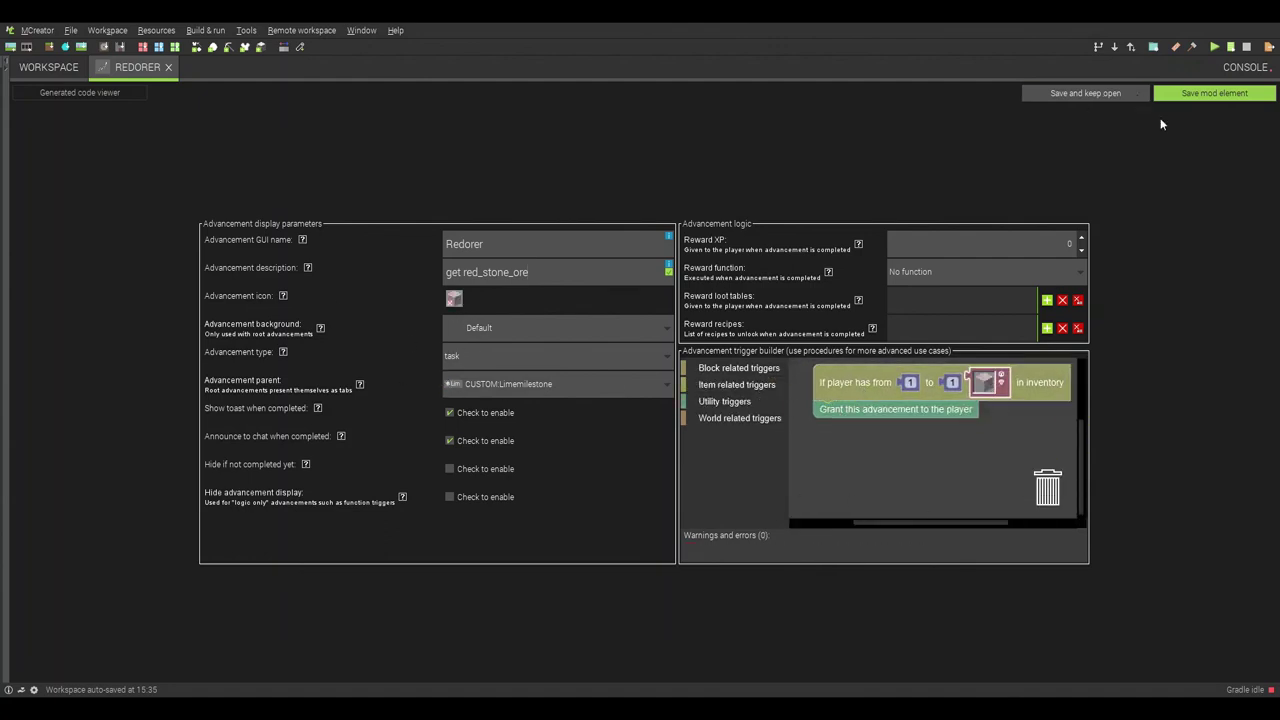
left_click(1214, 93)
- Change the descriptions of Blueorer and Limeorer to "get blue_stone_ore" and "get lime_stone_ore", saving each advancement
double_click(948, 658)
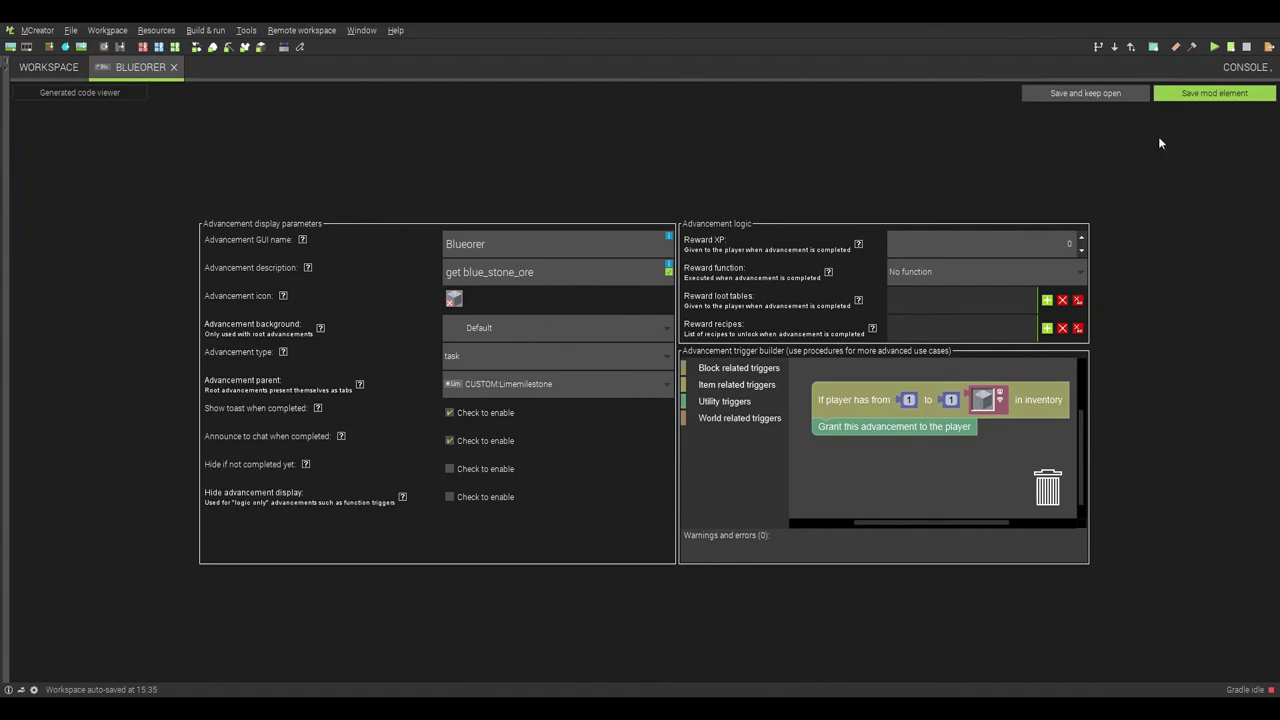
left_click(1162, 92)
double_click(759, 660)
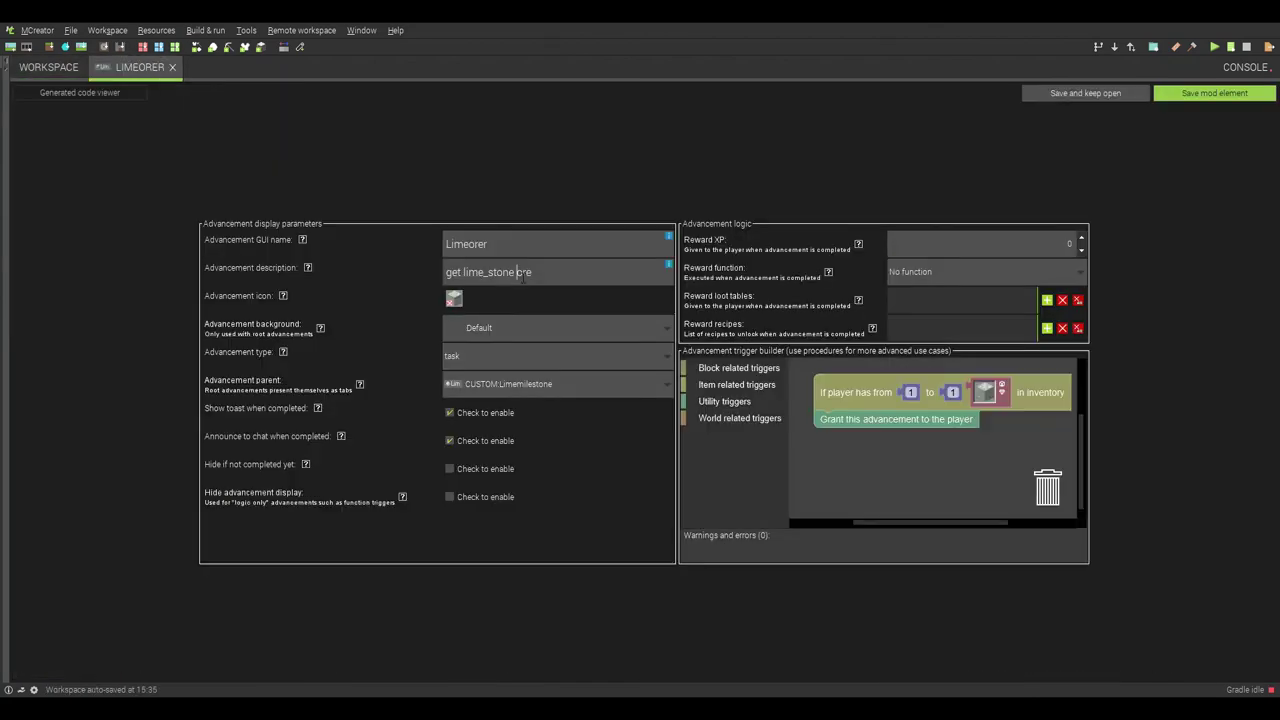
left_click(516, 272)
key("BackSpace")
type("_")
left_click(1200, 92)
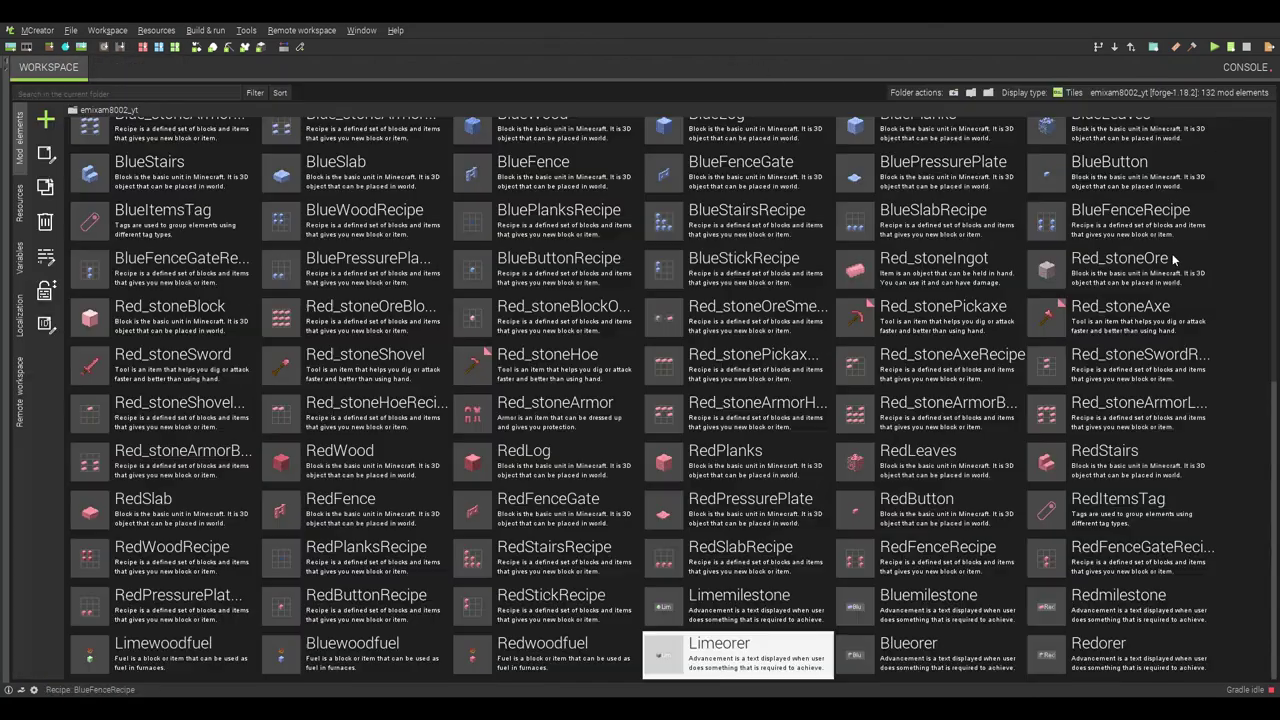
scroll(1014, 345, "up", 5)
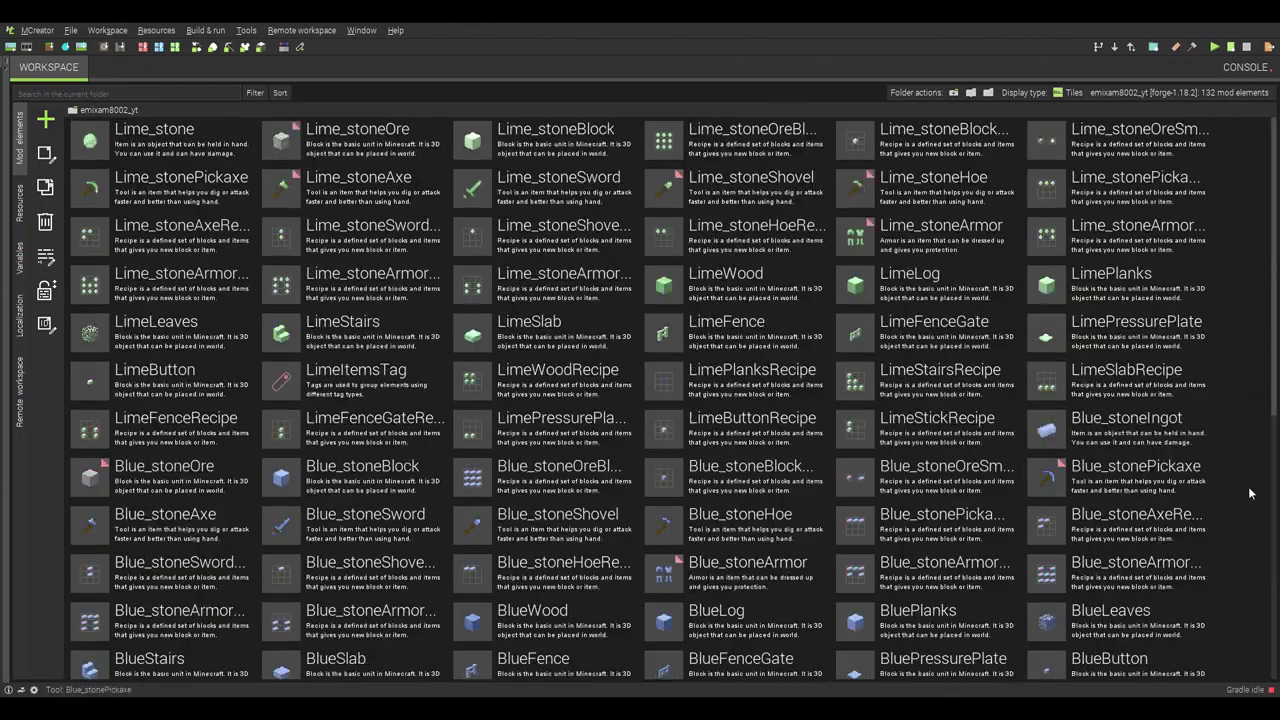